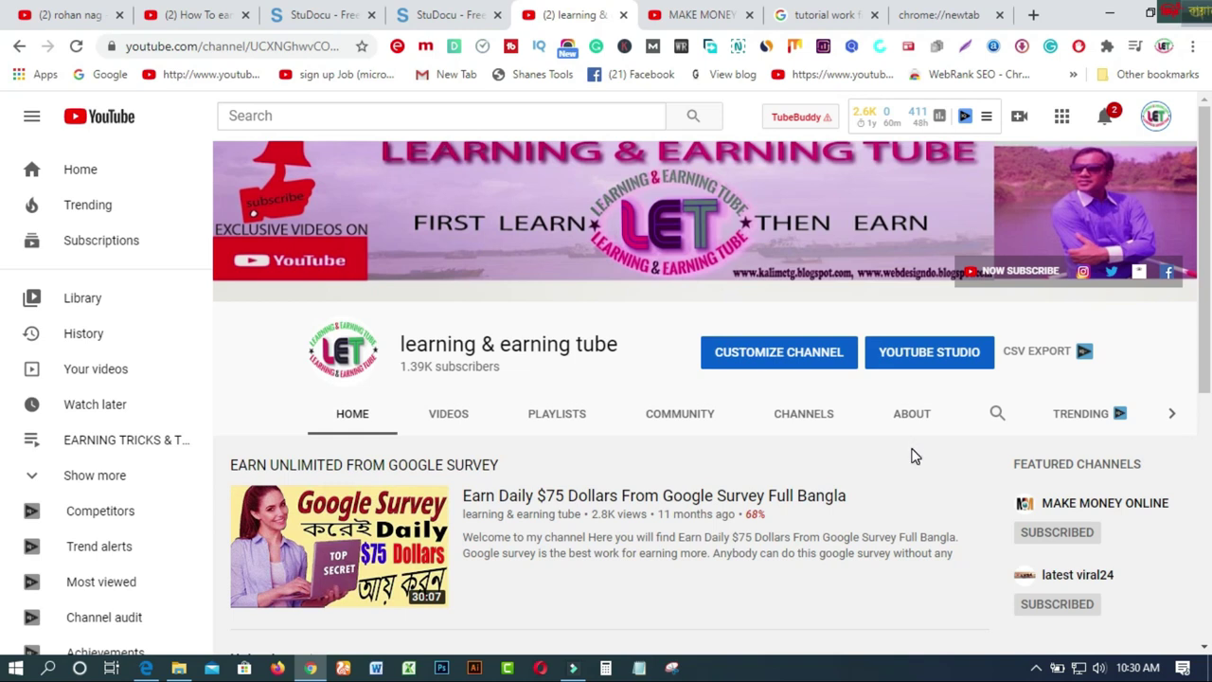
Look over the MAKE MONEY ONLINE YouTube channel's home page and its uploaded videos
{"action": "left_click", "coordinate": [694, 20]}
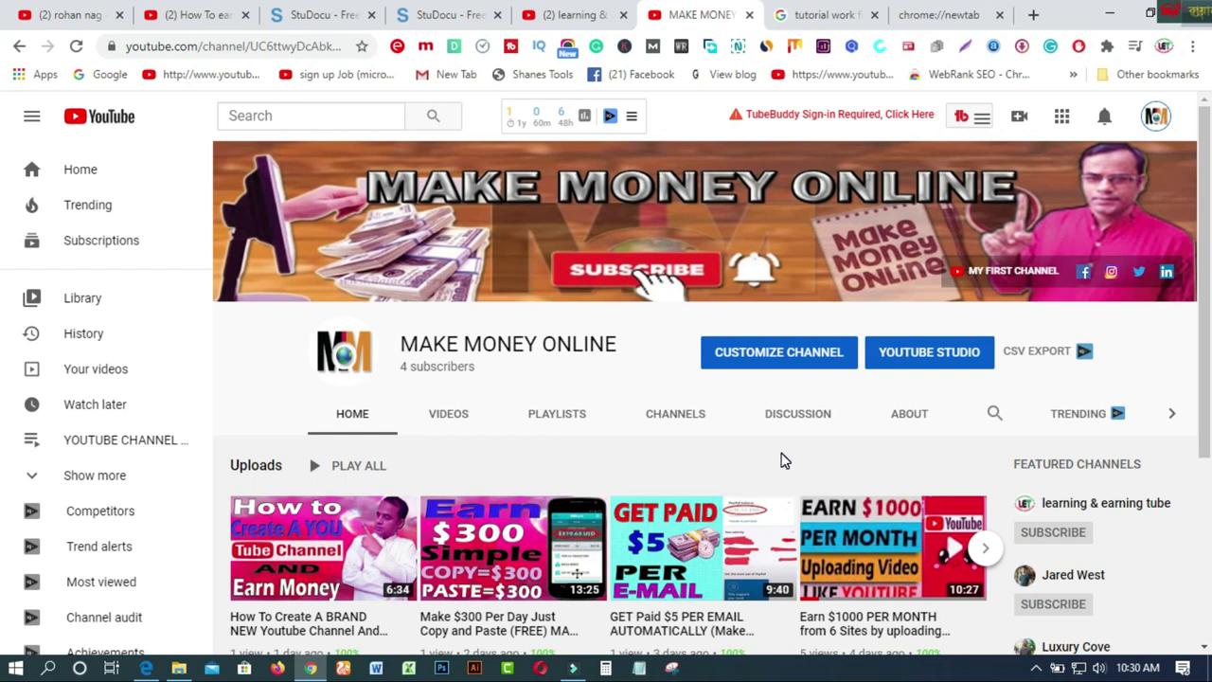
{"action": "scroll", "coordinate": [782, 459], "scroll_direction": "down", "scroll_amount": 3}
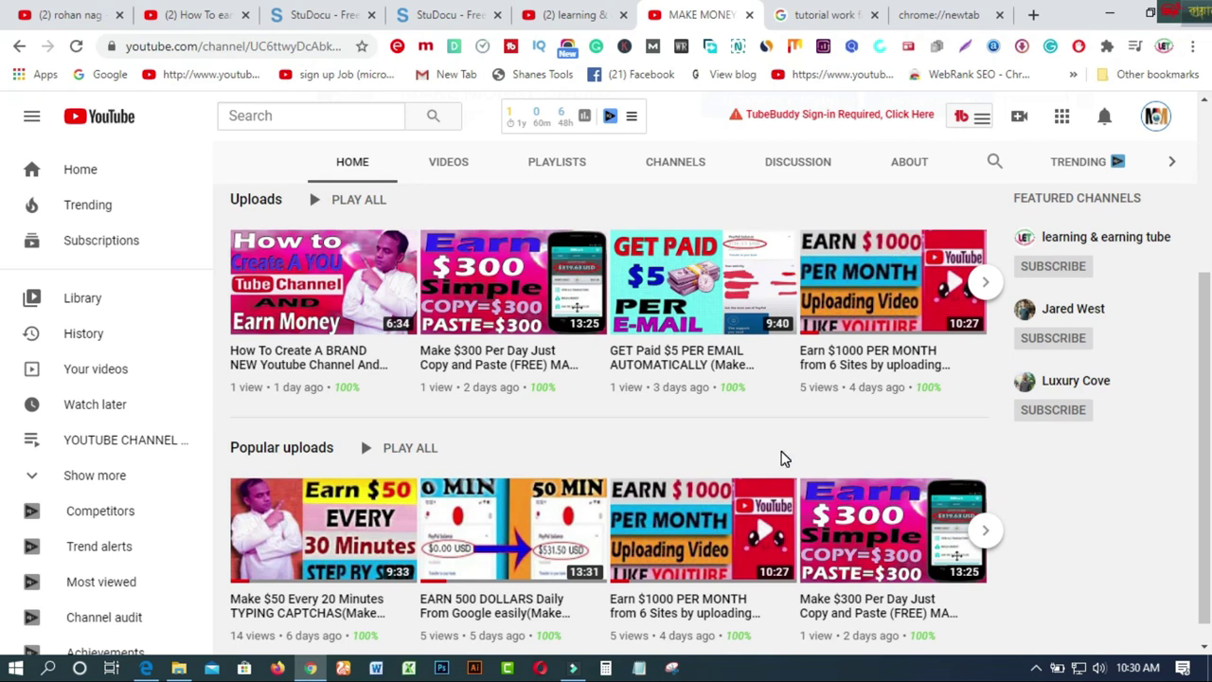
{"action": "scroll", "coordinate": [782, 460], "scroll_direction": "up", "scroll_amount": 3}
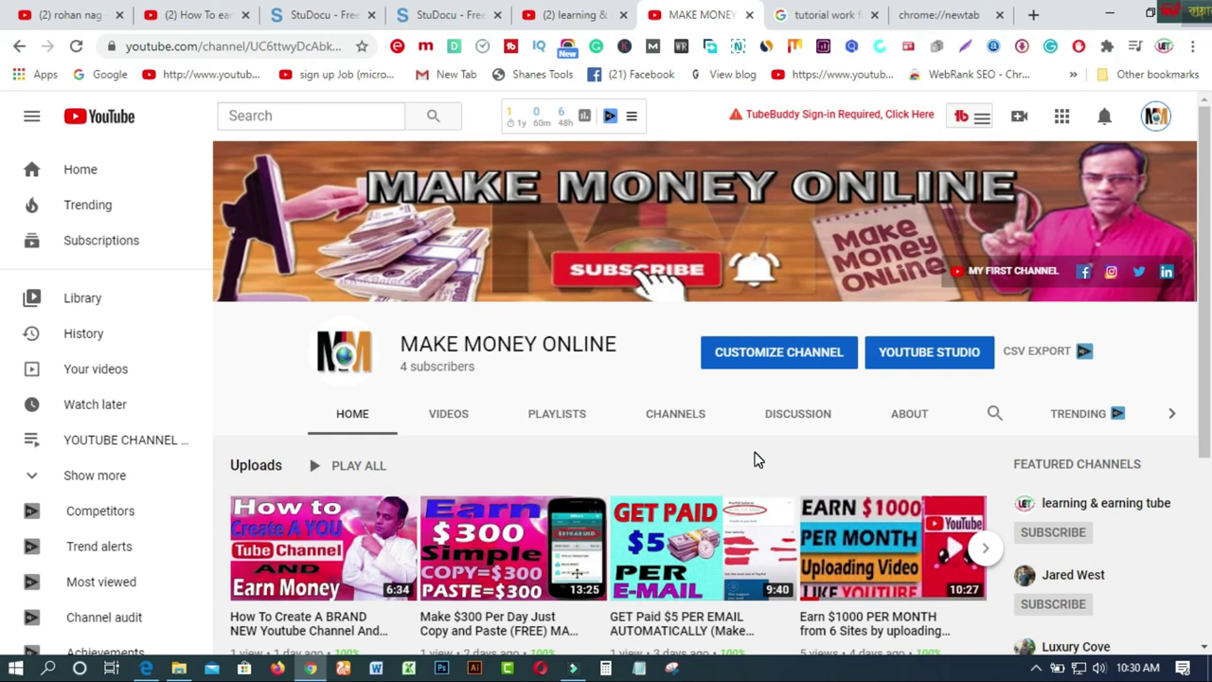
Switch to the StuDocu registration page and examine the full list of available site languages without changing the language
{"action": "left_click", "coordinate": [452, 21]}
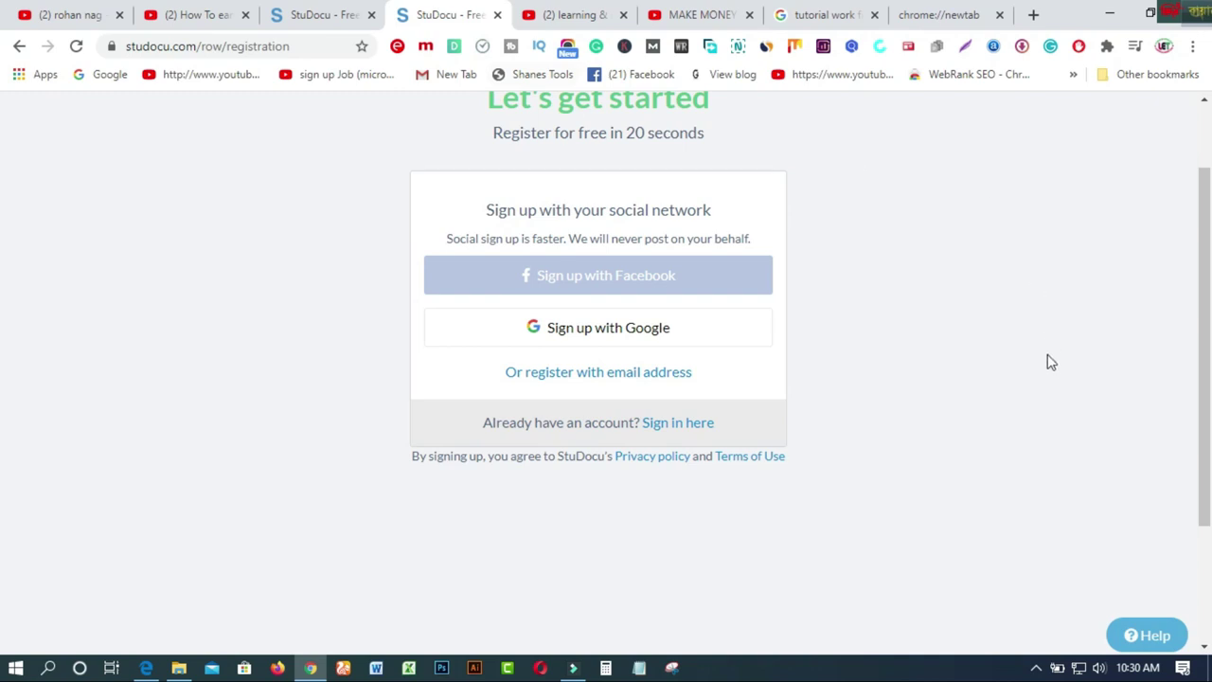
{"action": "scroll", "coordinate": [1040, 377], "scroll_direction": "up", "scroll_amount": 2}
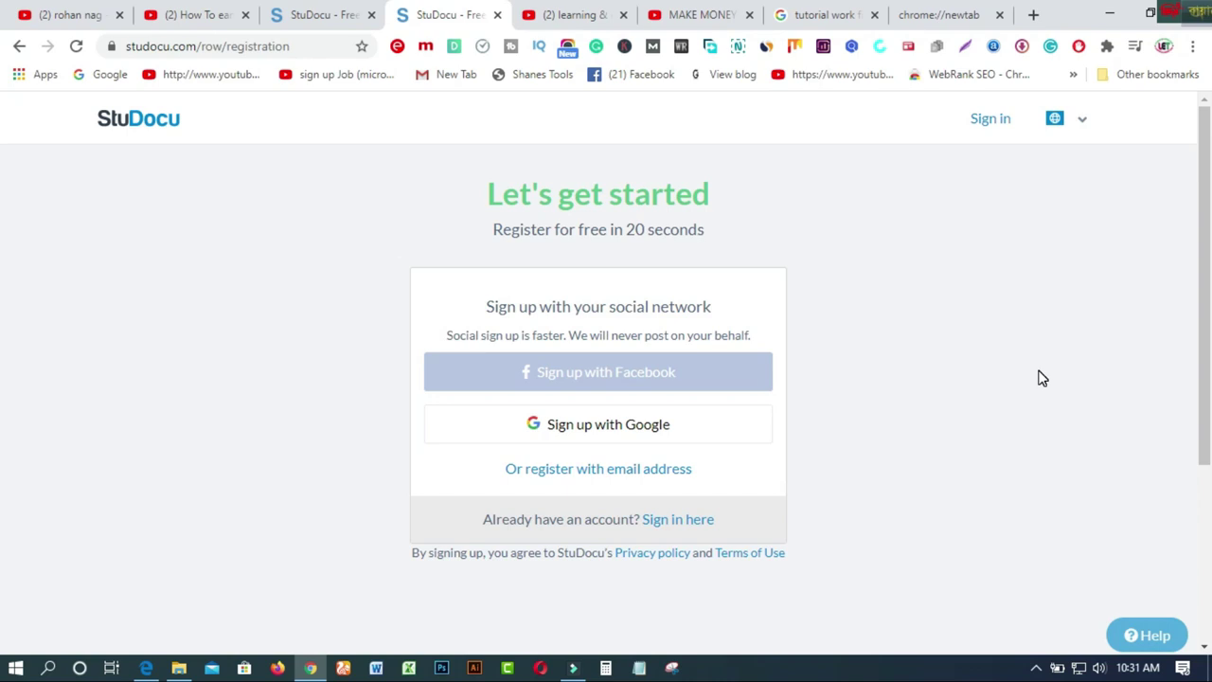
{"action": "left_click", "coordinate": [1080, 127]}
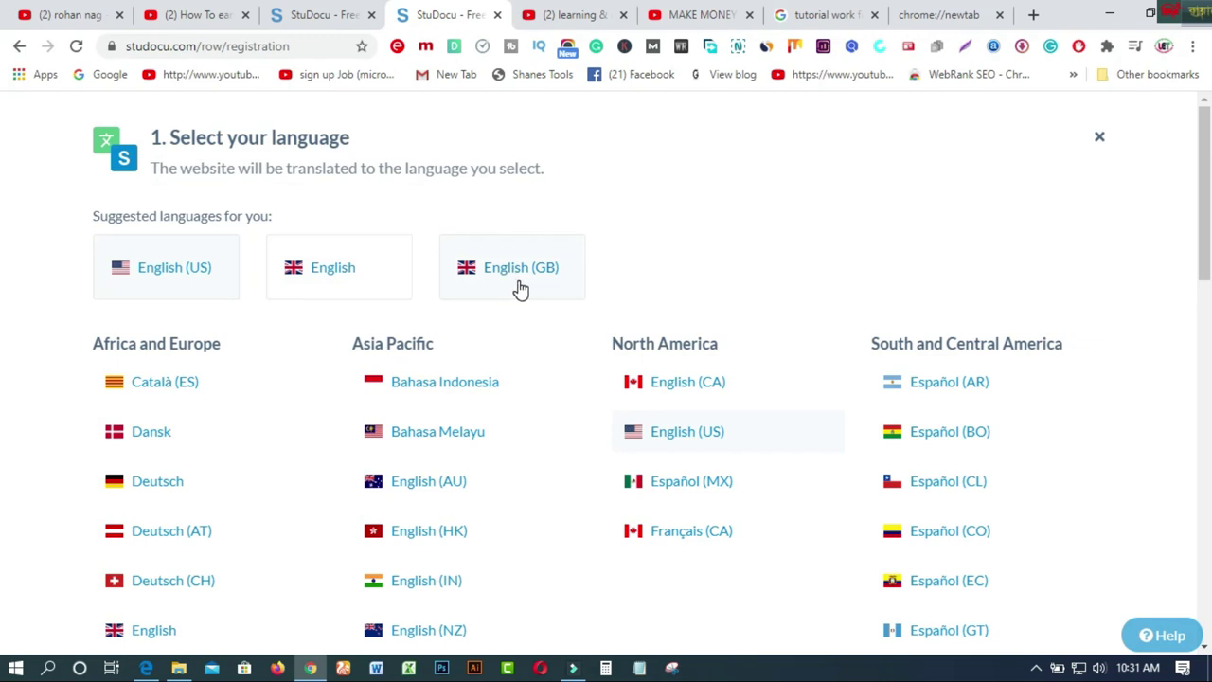
{"action": "scroll", "coordinate": [476, 414], "scroll_direction": "down", "scroll_amount": 5}
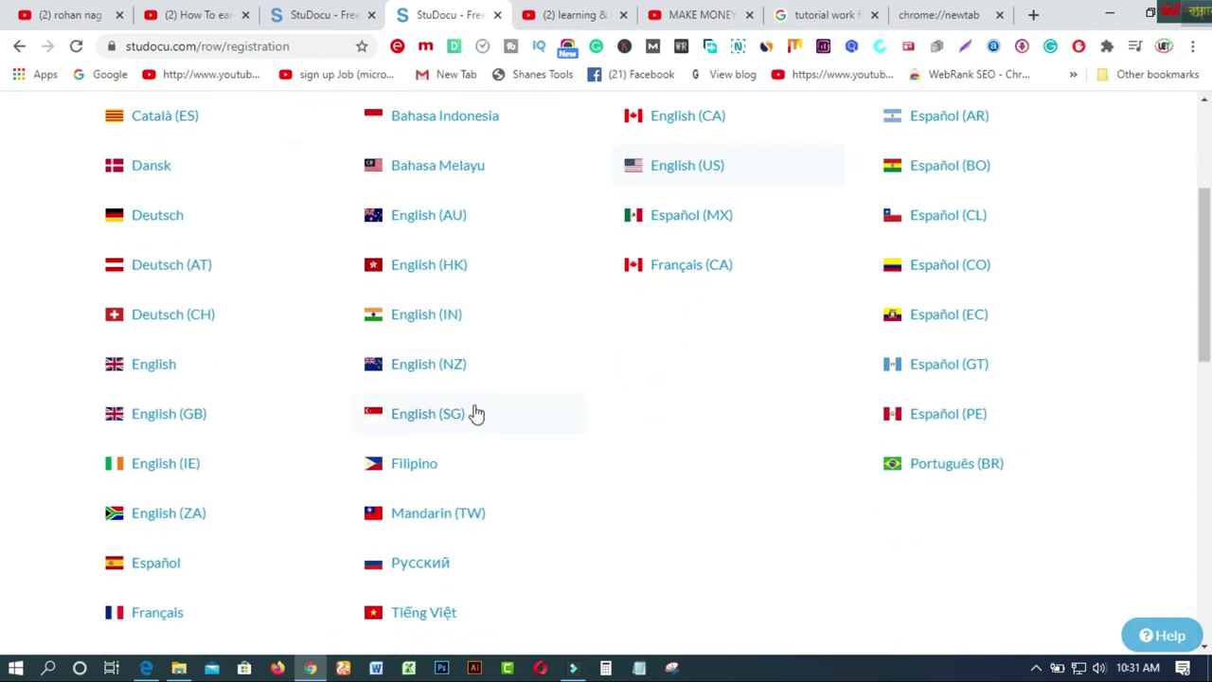
{"action": "scroll", "coordinate": [476, 414], "scroll_direction": "down", "scroll_amount": 3}
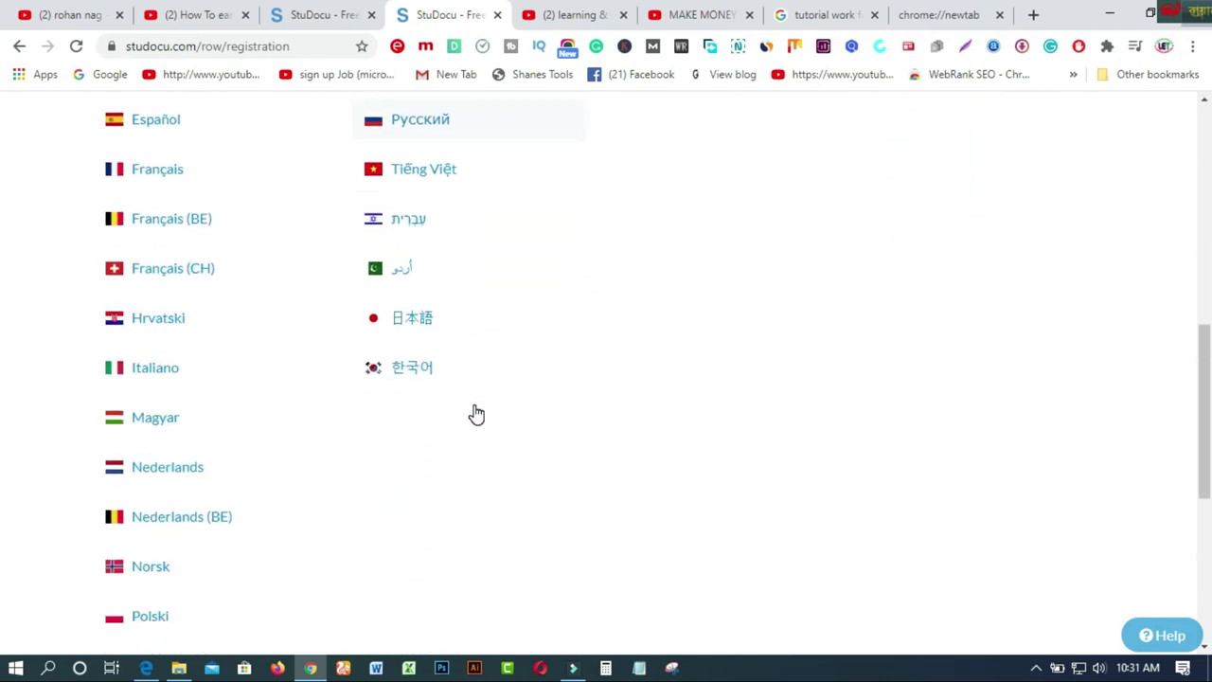
{"action": "scroll", "coordinate": [477, 414], "scroll_direction": "down", "scroll_amount": 4}
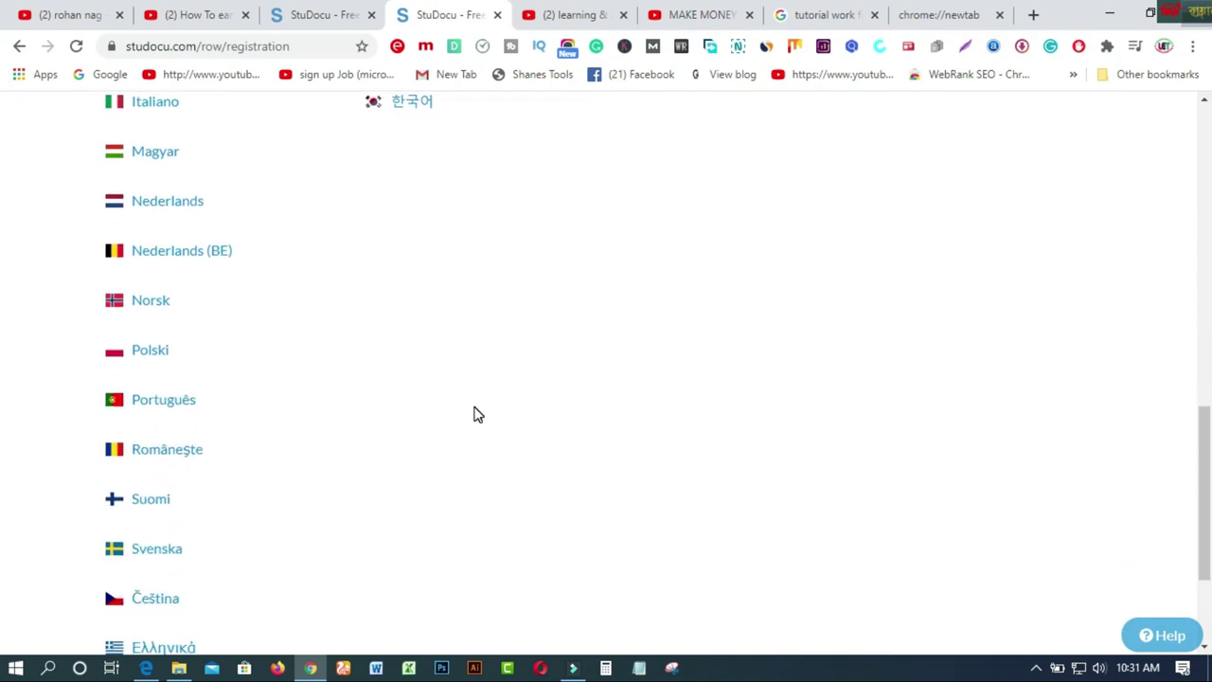
{"action": "scroll", "coordinate": [673, 419], "scroll_direction": "up", "scroll_amount": 12}
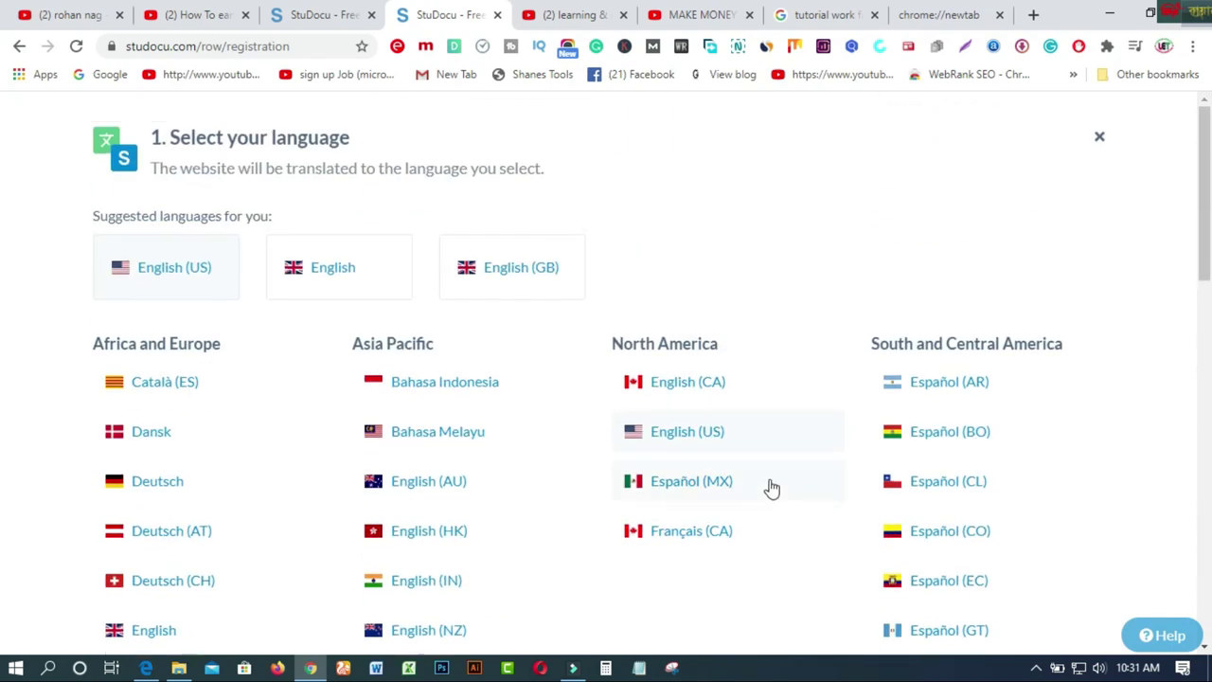
{"action": "left_click", "coordinate": [1099, 138]}
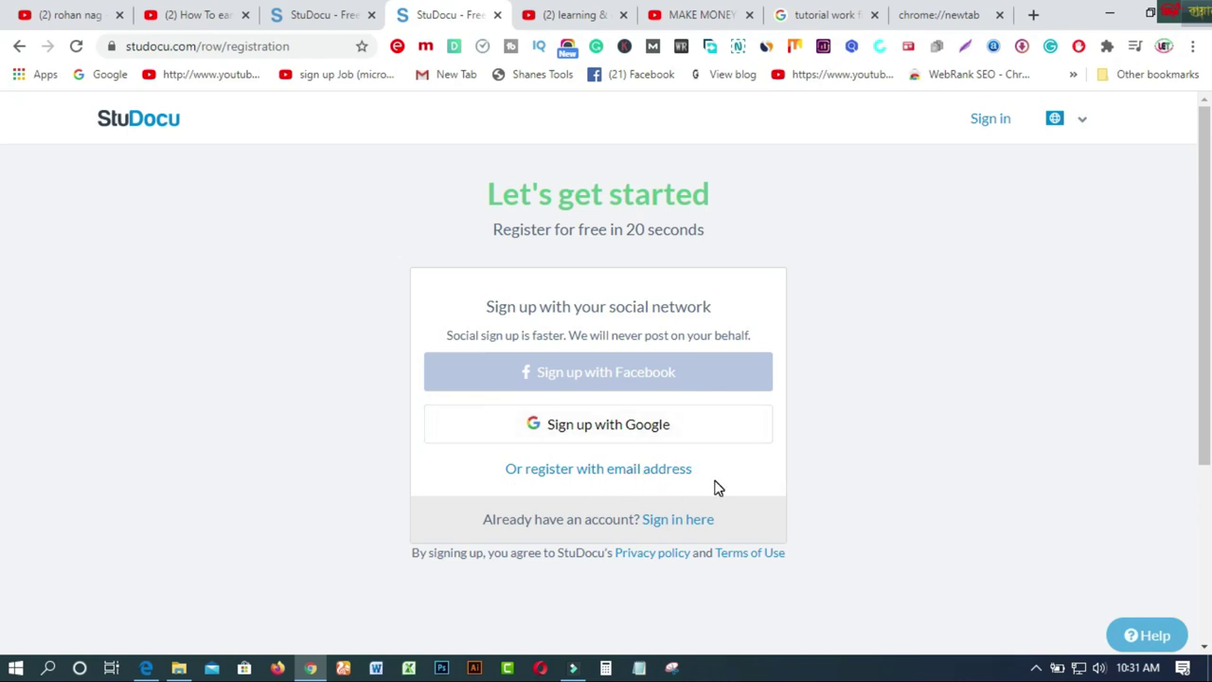
Sign up for StuDocu with Google, using the second account offered
{"action": "left_click", "coordinate": [591, 428]}
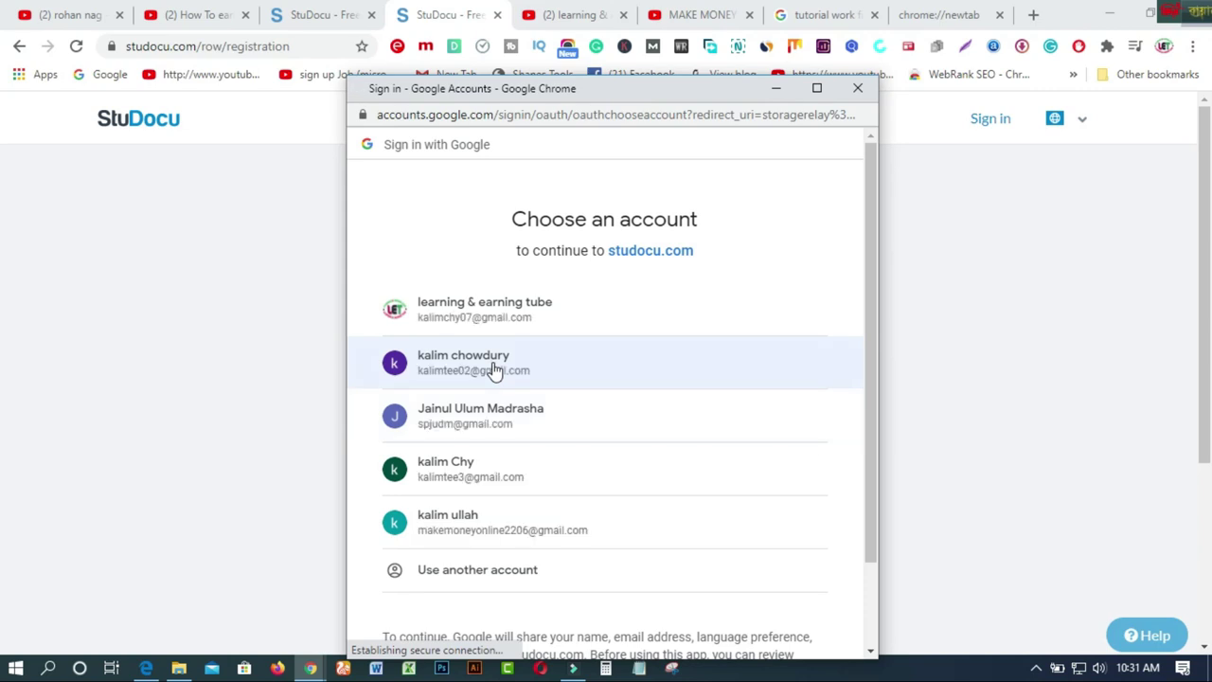
{"action": "left_click", "coordinate": [493, 369]}
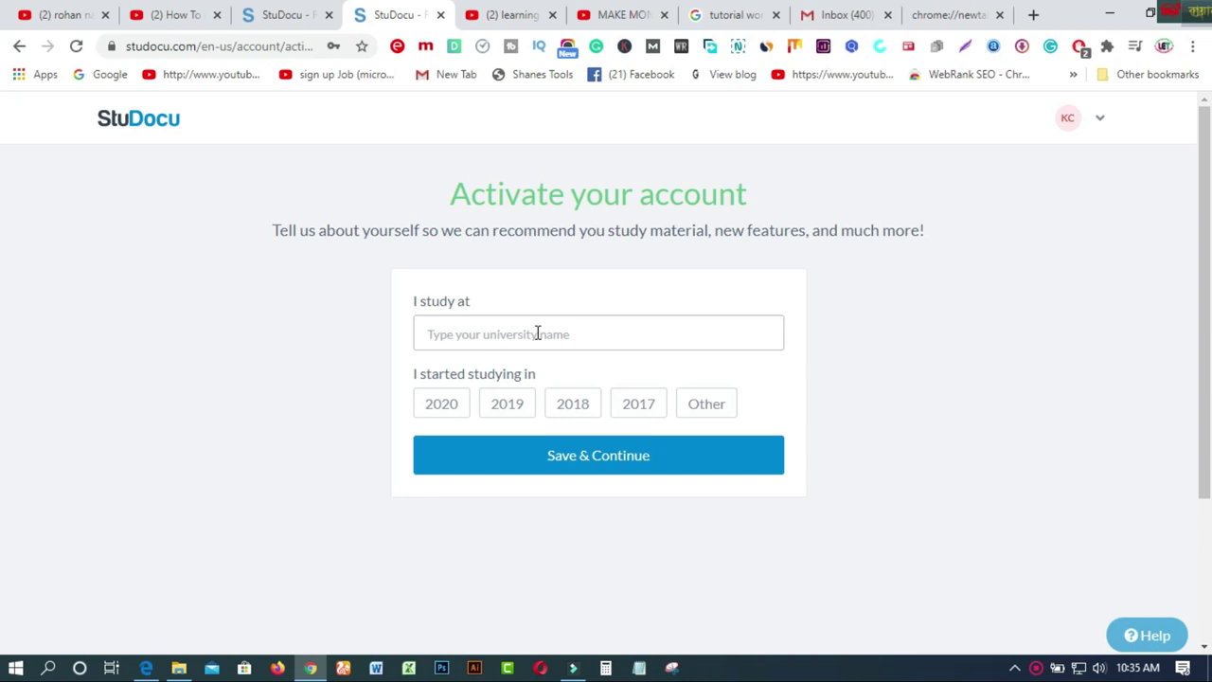
Set the study start year to 2017 in the account activation form
{"action": "left_click", "coordinate": [506, 404]}
{"action": "left_click", "coordinate": [694, 405]}
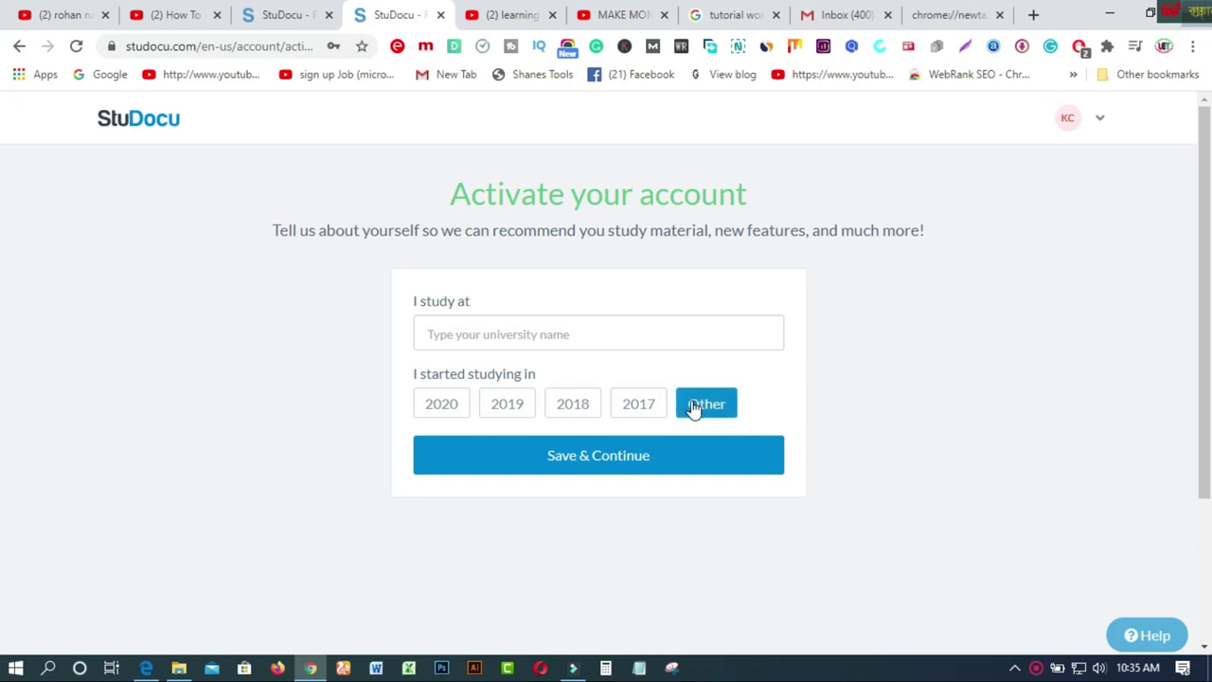
{"action": "left_click", "coordinate": [648, 413]}
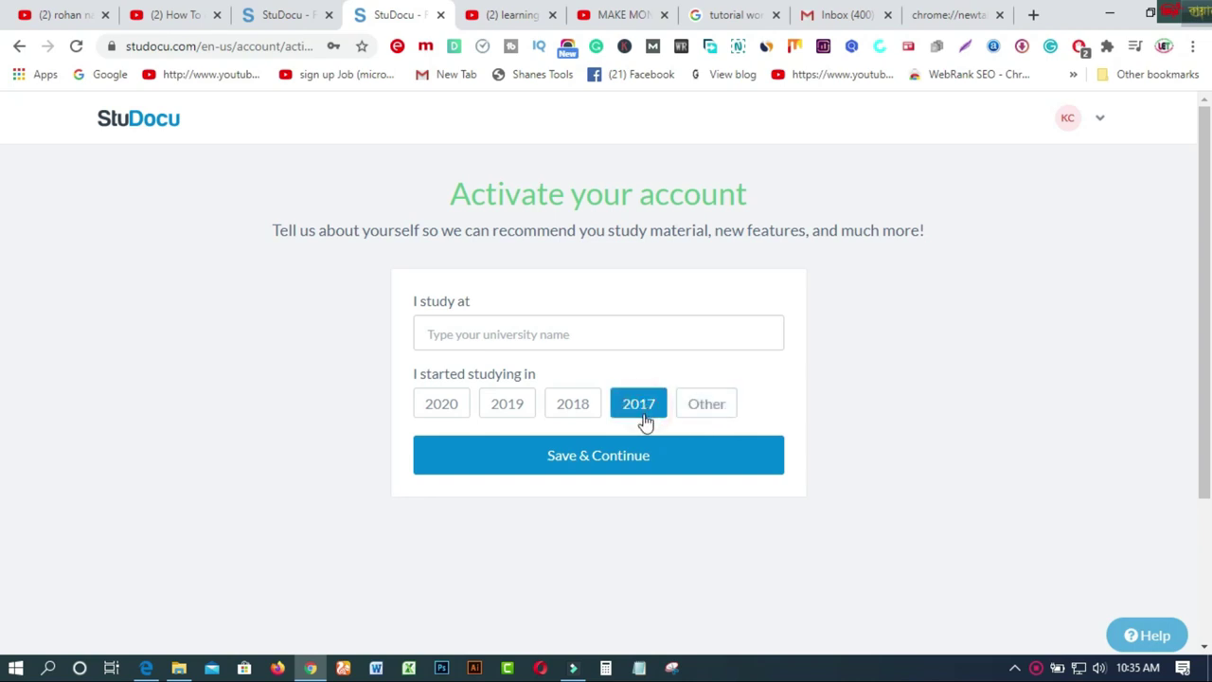
{"action": "left_click", "coordinate": [558, 339]}
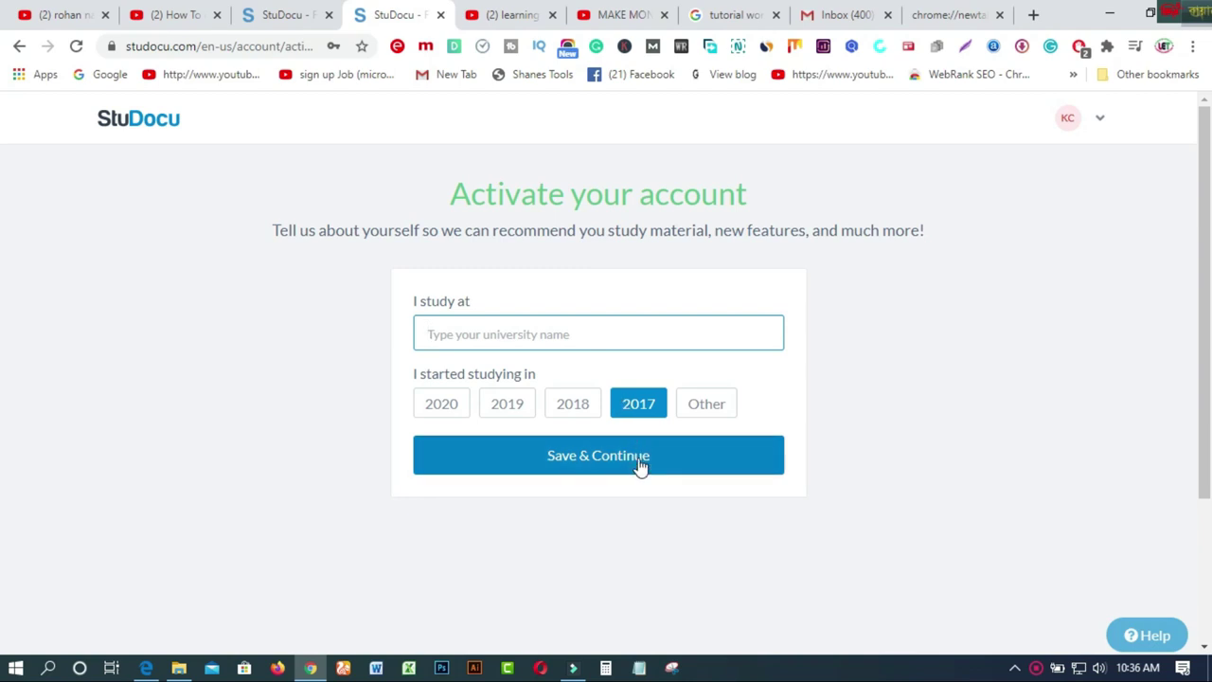
Open the desktop document 0475-word-2016-mail-merge-and-creating-forms for reference, and save the activation form with Kennesaw State University as the university
{"action": "left_click", "coordinate": [1108, 15]}
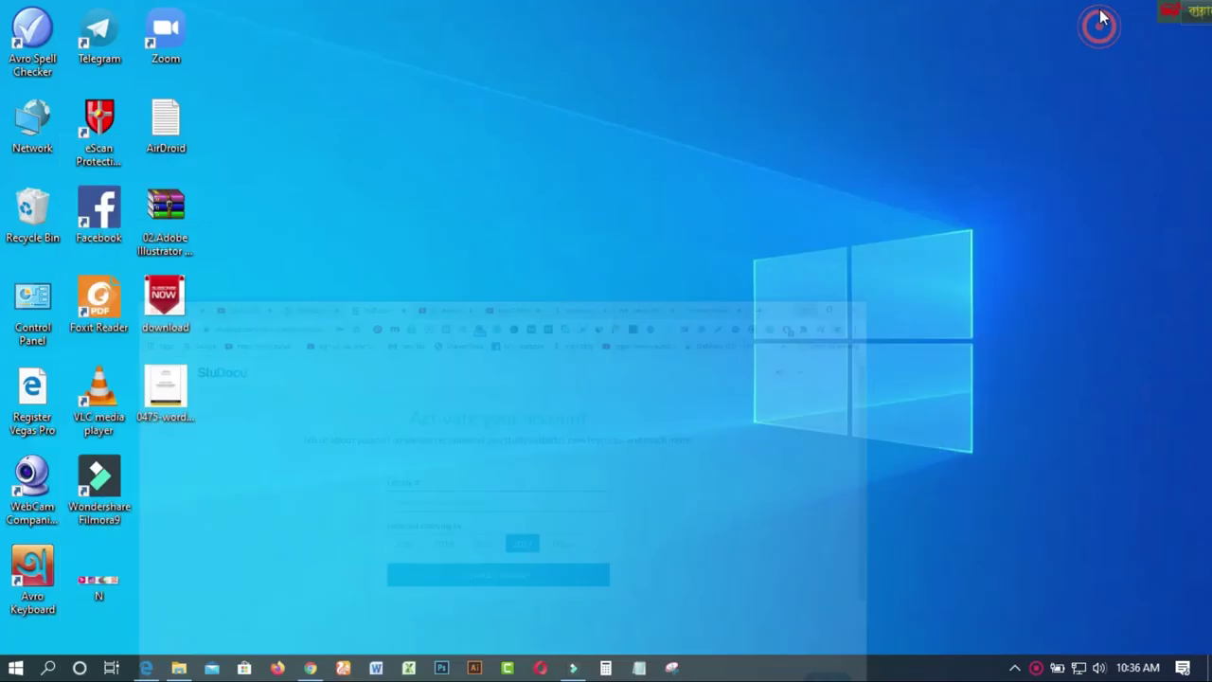
{"action": "right_click", "coordinate": [163, 388]}
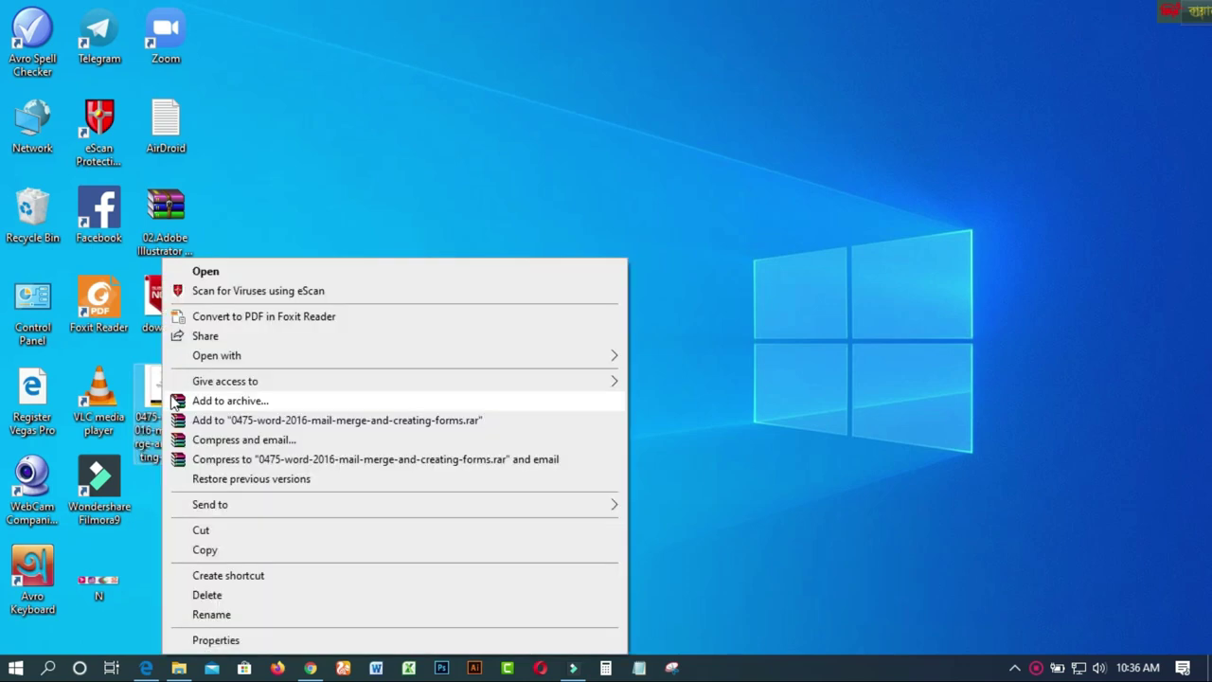
{"action": "left_click", "coordinate": [351, 274]}
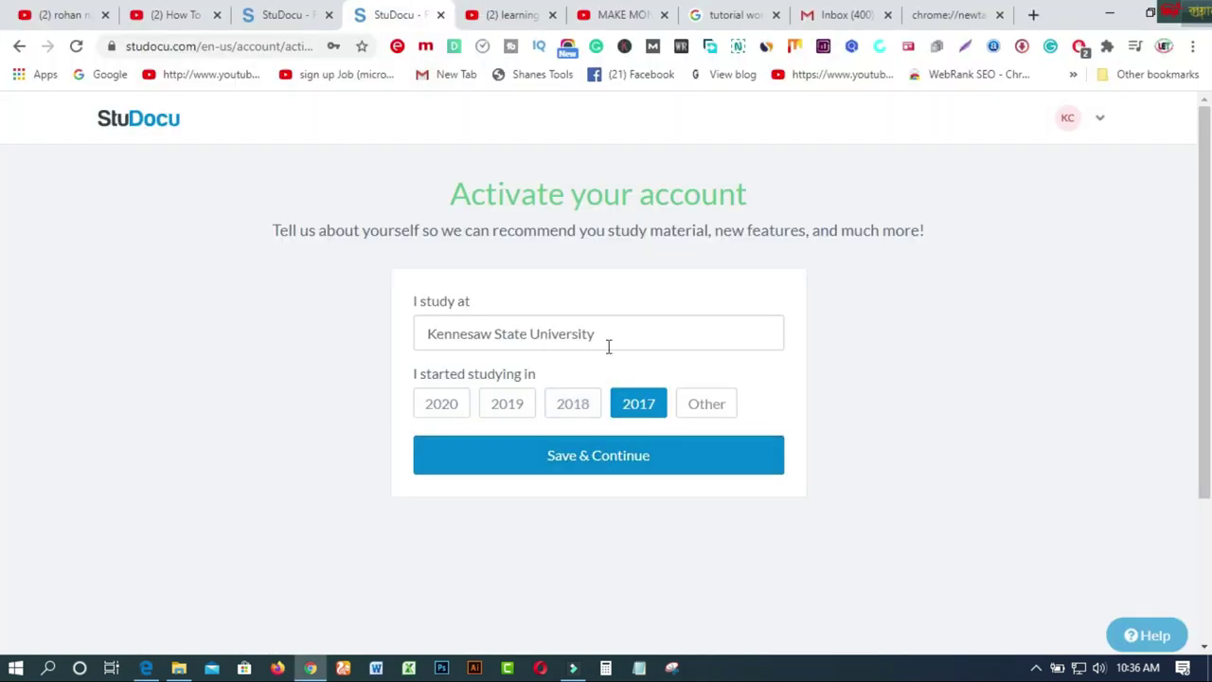
{"action": "left_click", "coordinate": [591, 462]}
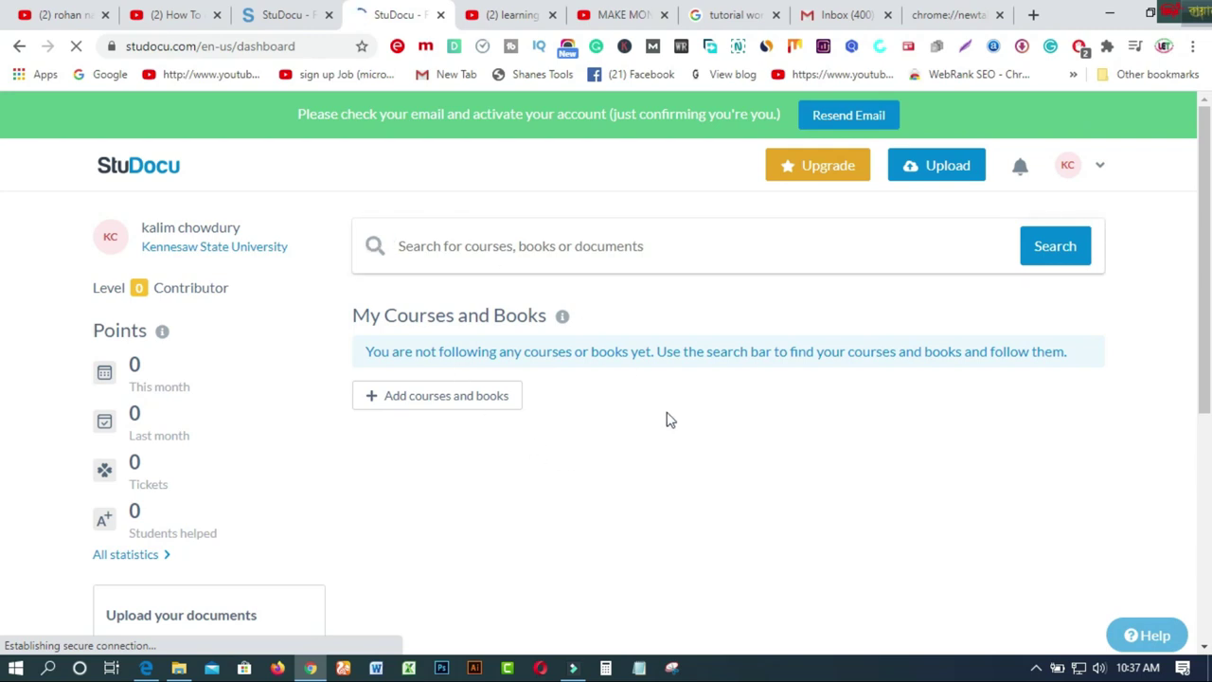
Start a document upload from the dashboard and choose the course Forensic Social Work HS 4430
{"action": "scroll", "coordinate": [666, 420], "scroll_direction": "down", "scroll_amount": 4}
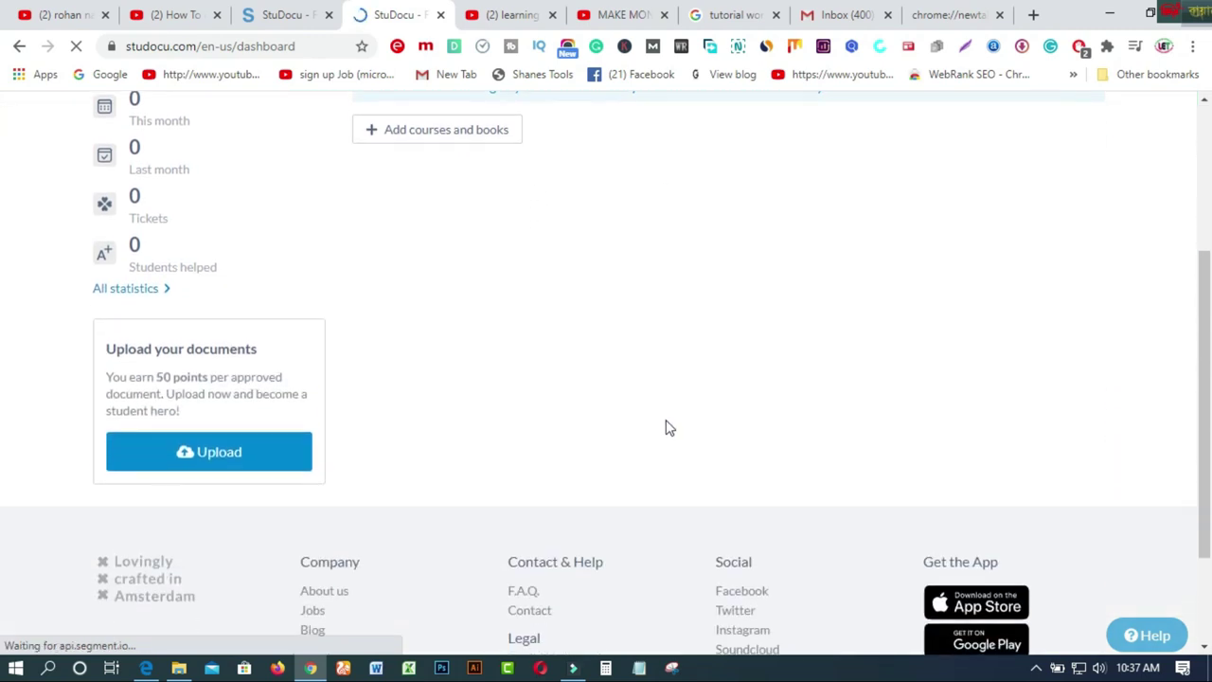
{"action": "scroll", "coordinate": [647, 384], "scroll_direction": "up", "scroll_amount": 3}
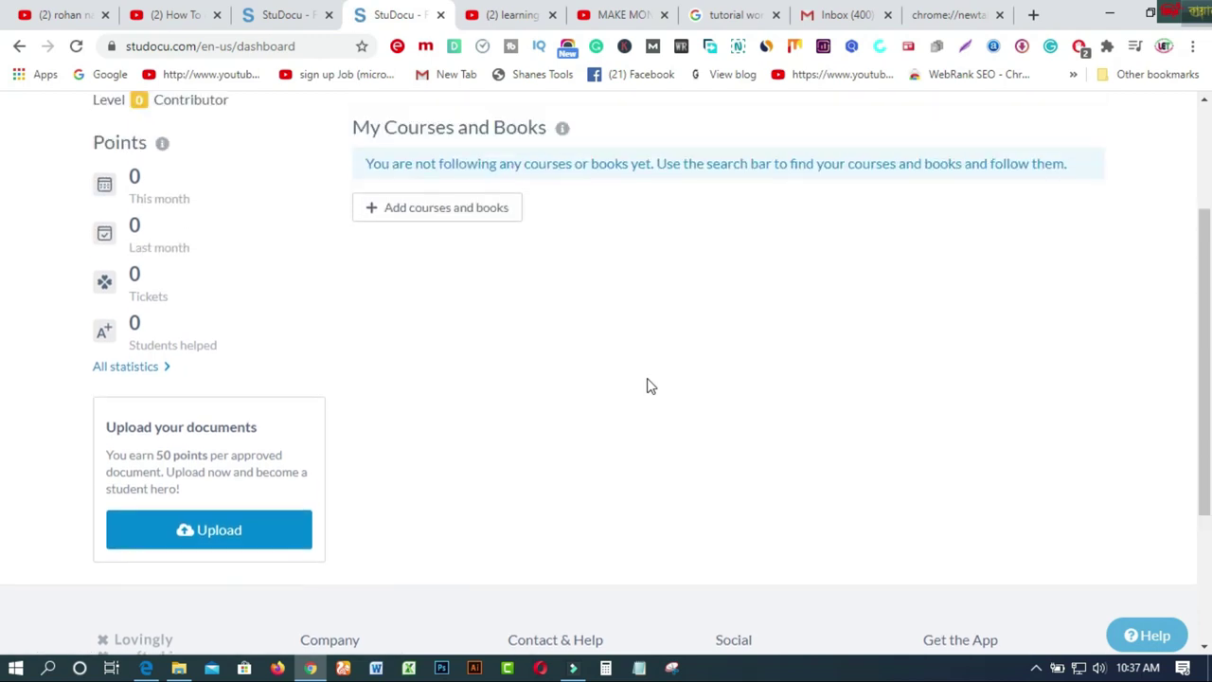
{"action": "scroll", "coordinate": [626, 407], "scroll_direction": "down", "scroll_amount": 1}
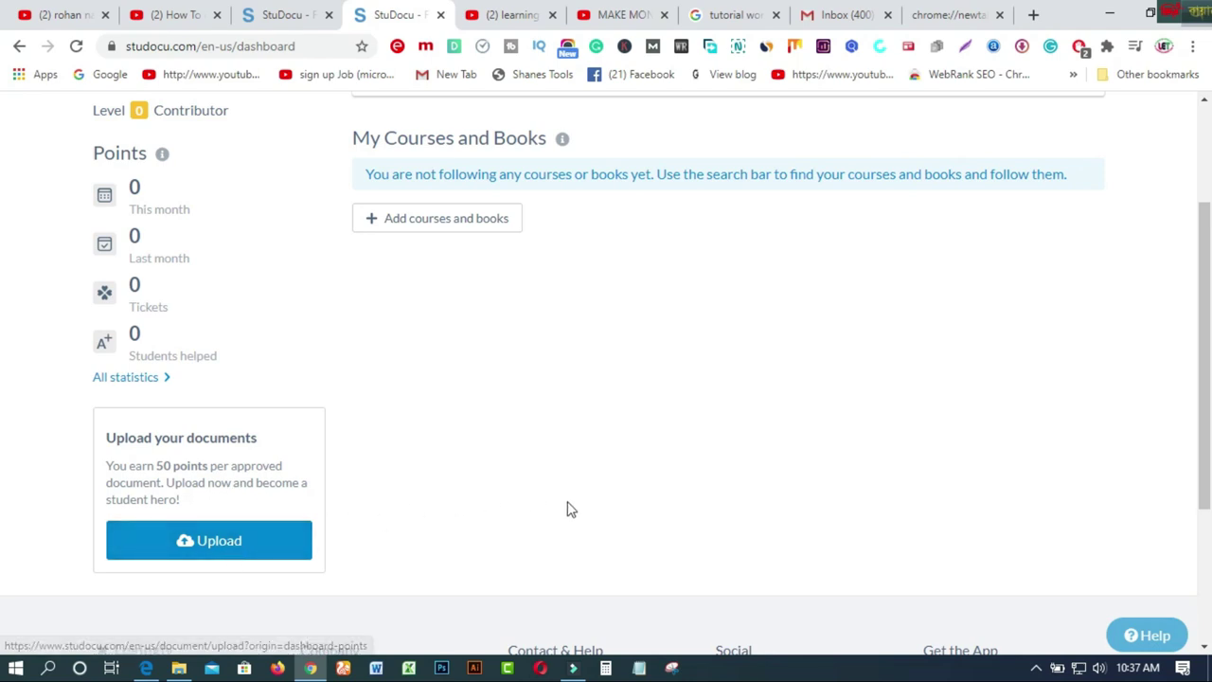
{"action": "scroll", "coordinate": [566, 509], "scroll_direction": "up", "scroll_amount": 3}
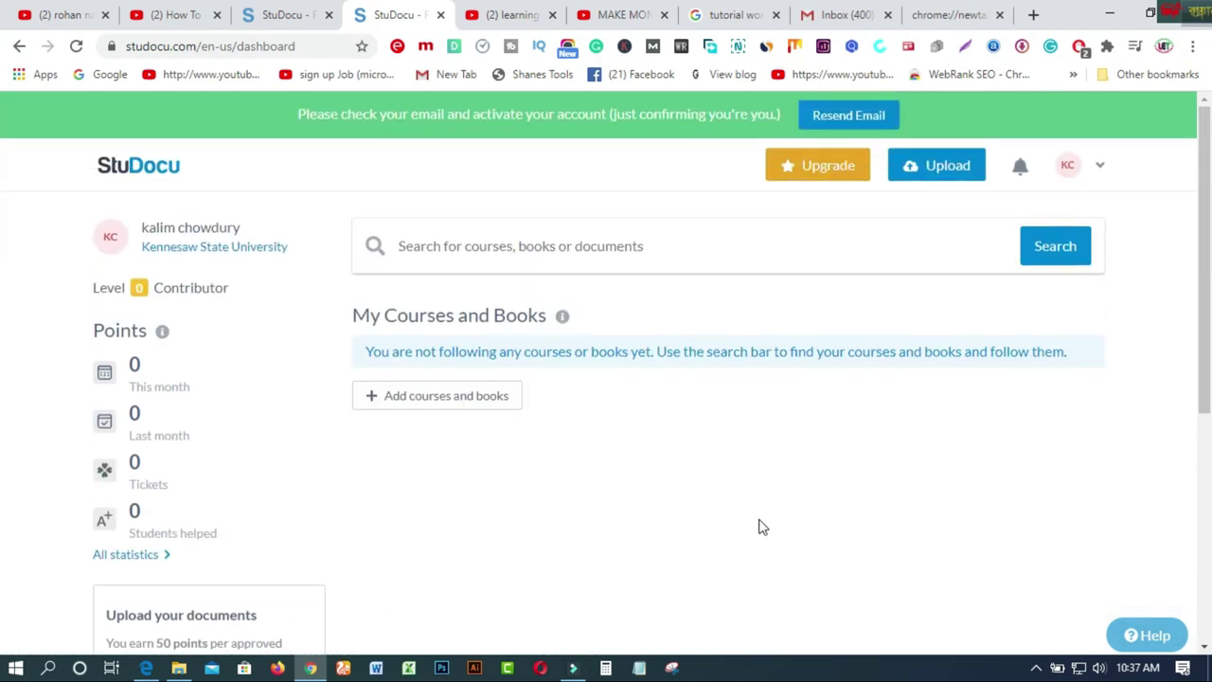
{"action": "left_click", "coordinate": [936, 176]}
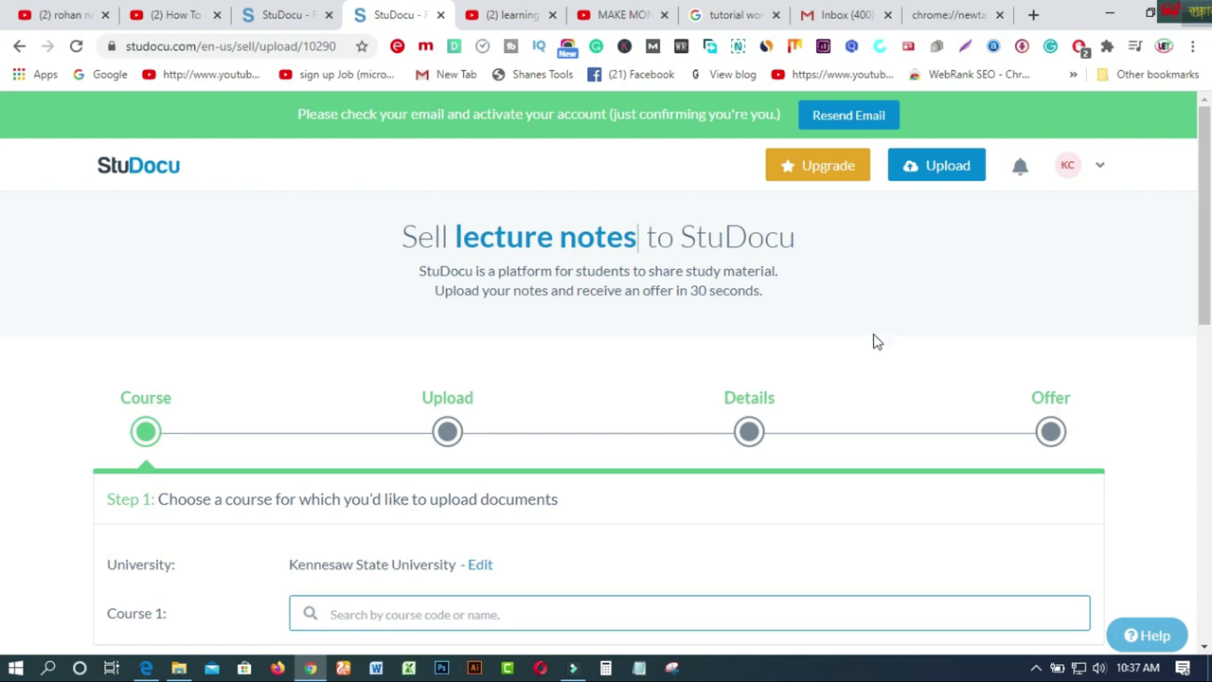
{"action": "scroll", "coordinate": [873, 345], "scroll_direction": "down", "scroll_amount": 2}
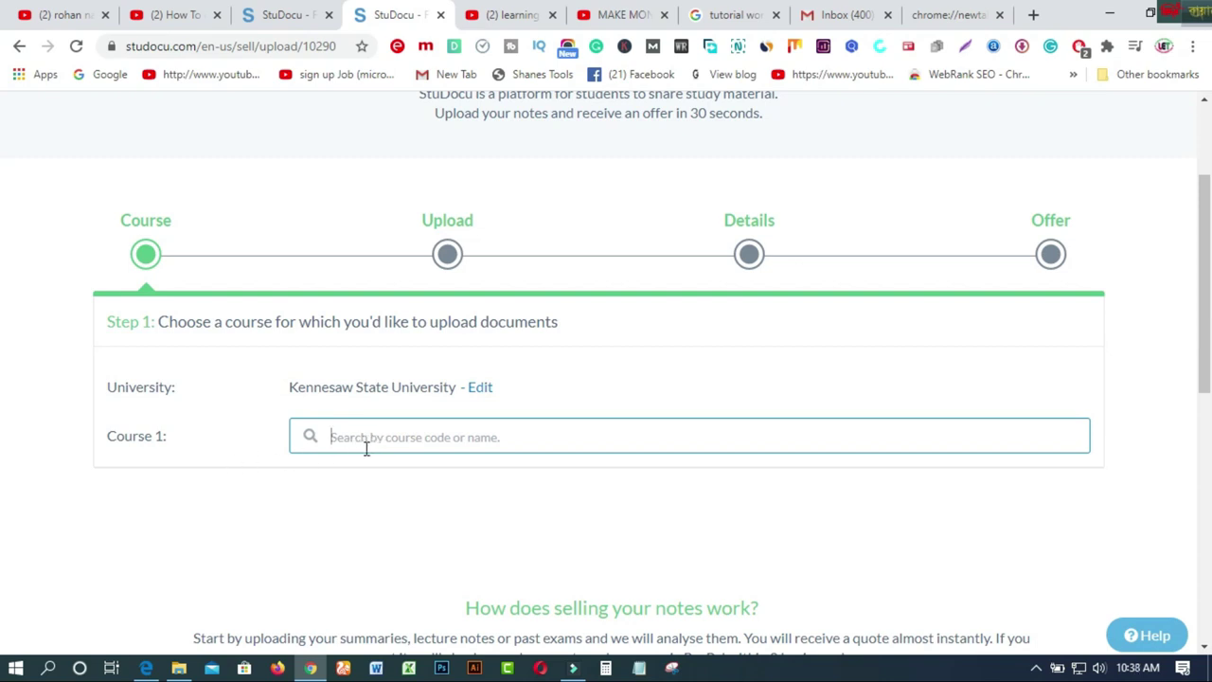
{"action": "left_click", "coordinate": [472, 435]}
{"action": "left_click", "coordinate": [503, 458]}
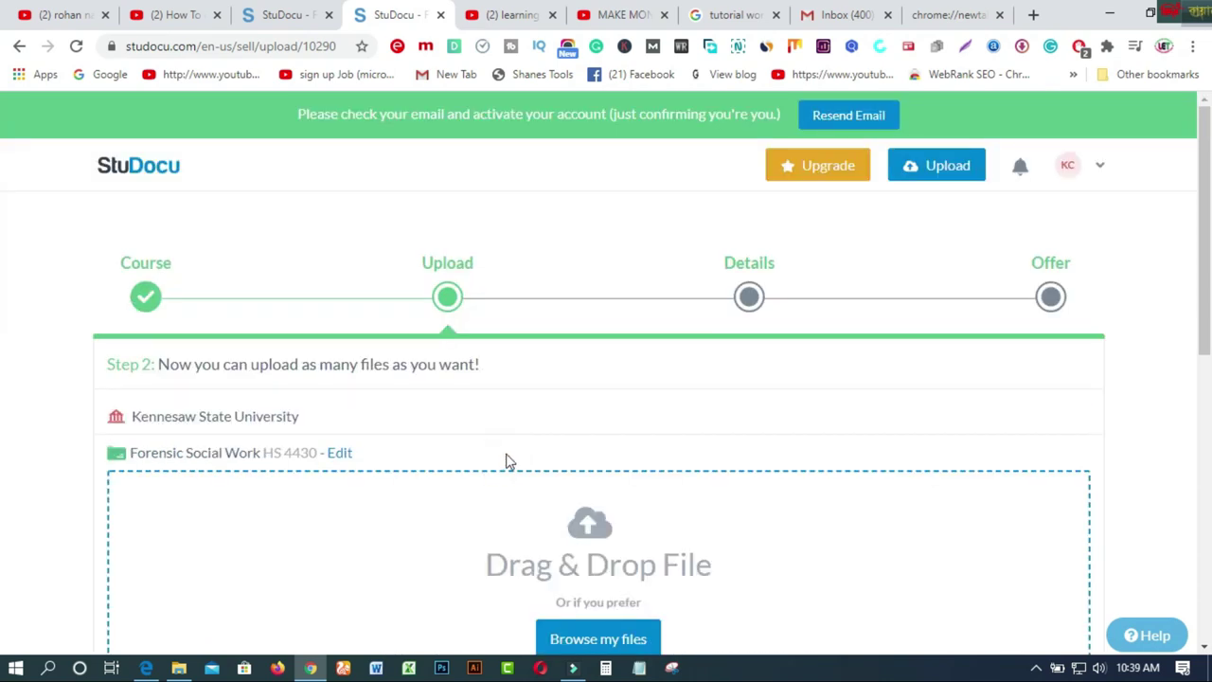
Upload 0475-word-2016-mail-merge-and-creating-forms.pdf from the Desktop folder and submit it for the Forensic Social Work course
{"action": "scroll", "coordinate": [682, 442], "scroll_direction": "down", "scroll_amount": 3}
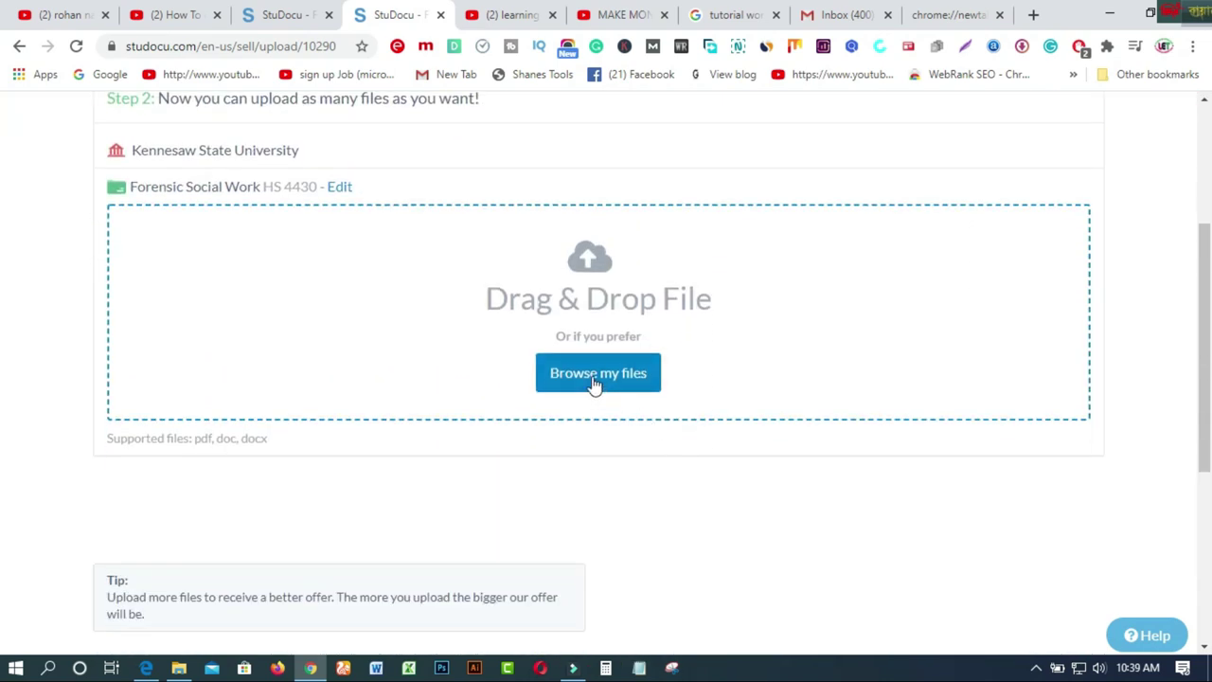
{"action": "left_click", "coordinate": [592, 374]}
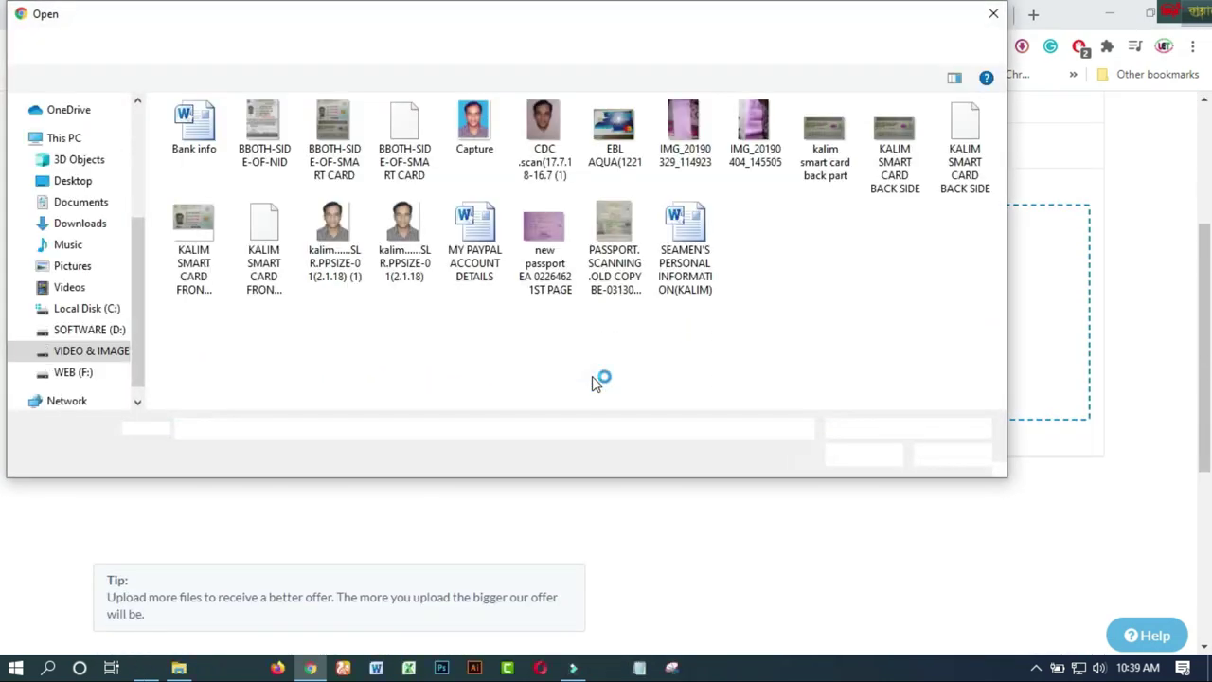
{"action": "left_click", "coordinate": [68, 185]}
{"action": "left_click", "coordinate": [291, 149]}
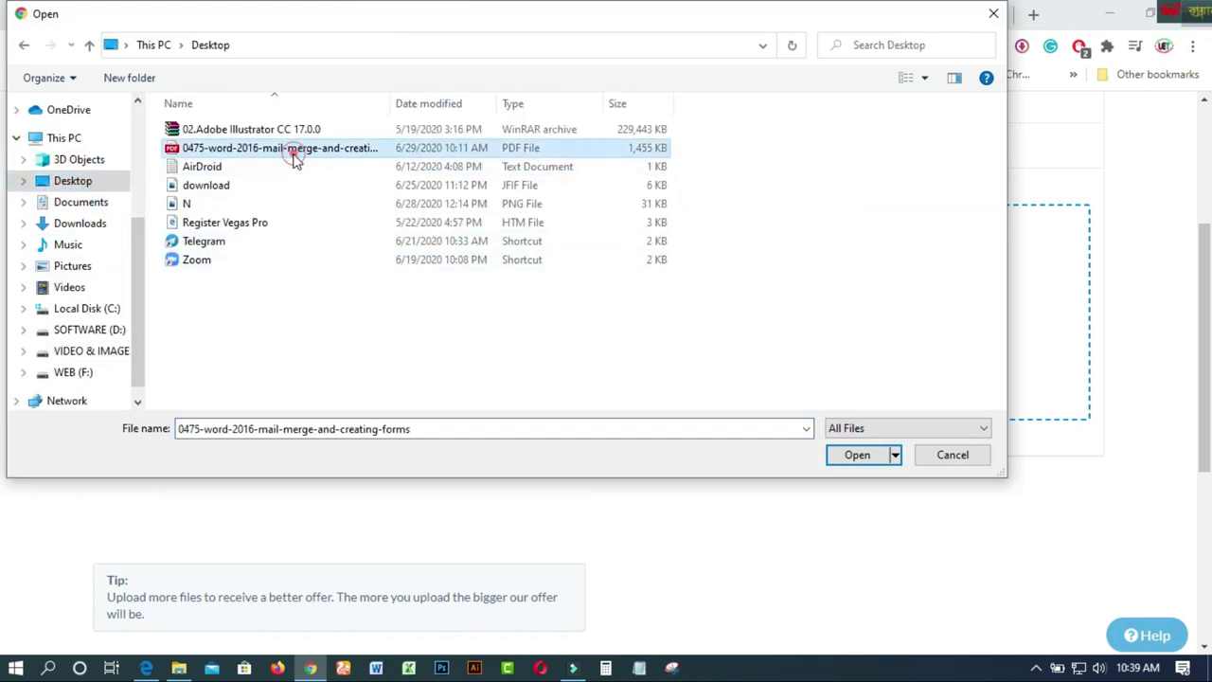
{"action": "left_click", "coordinate": [863, 458]}
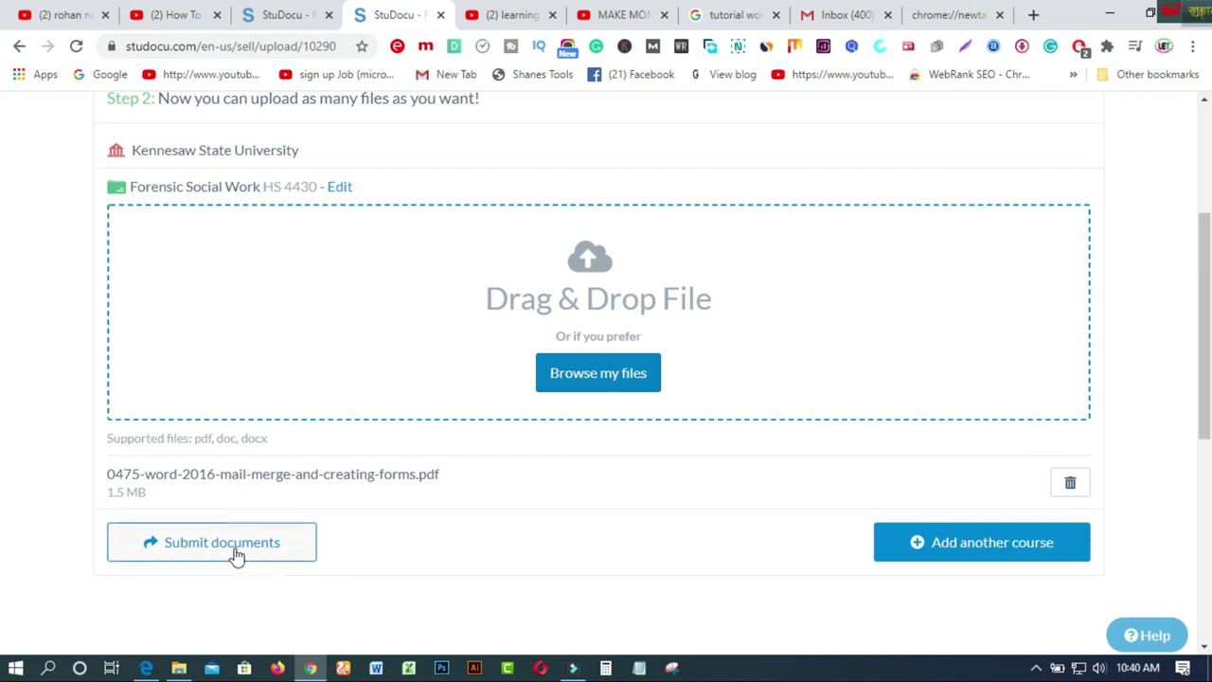
{"action": "left_click", "coordinate": [204, 553]}
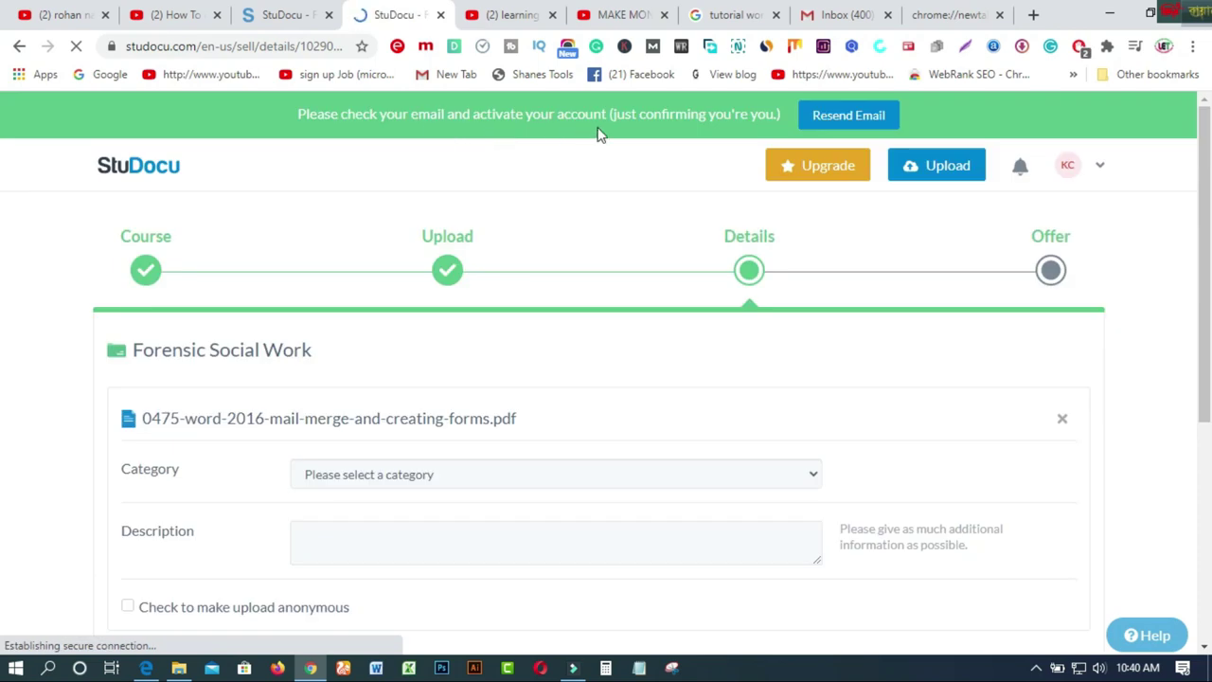
Switch to Gmail and confirm the account's email address from the StuDocu confirmation message
{"action": "left_click", "coordinate": [843, 14]}
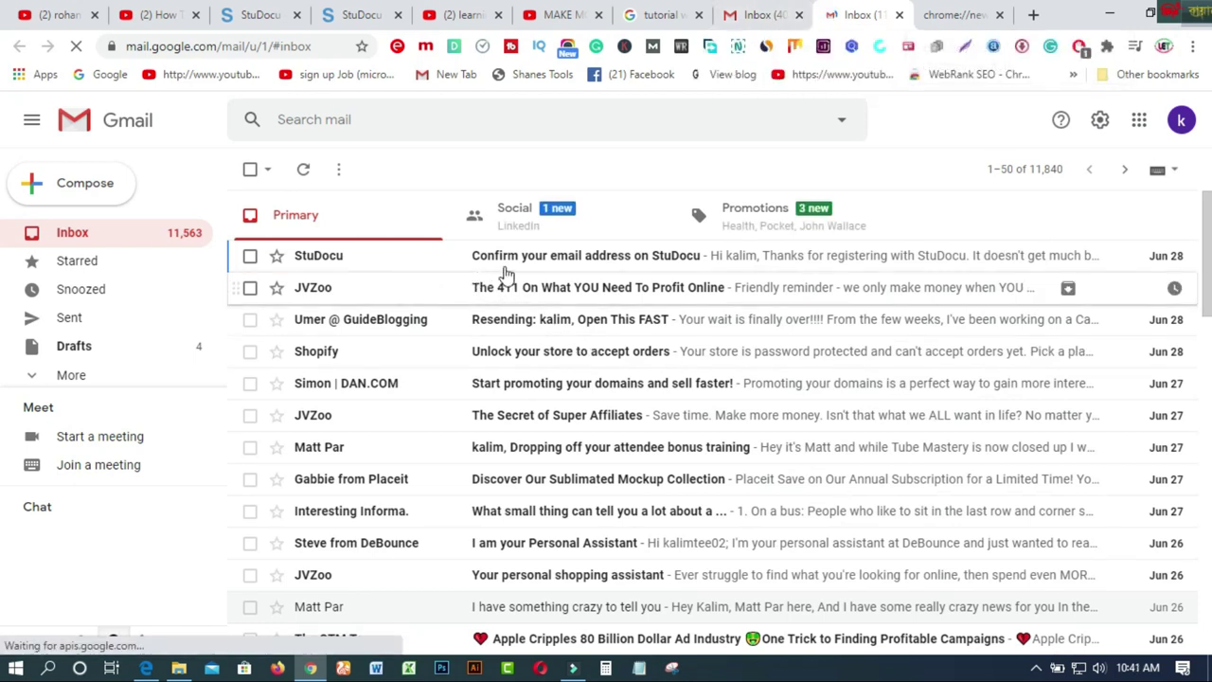
{"action": "left_click", "coordinate": [587, 265]}
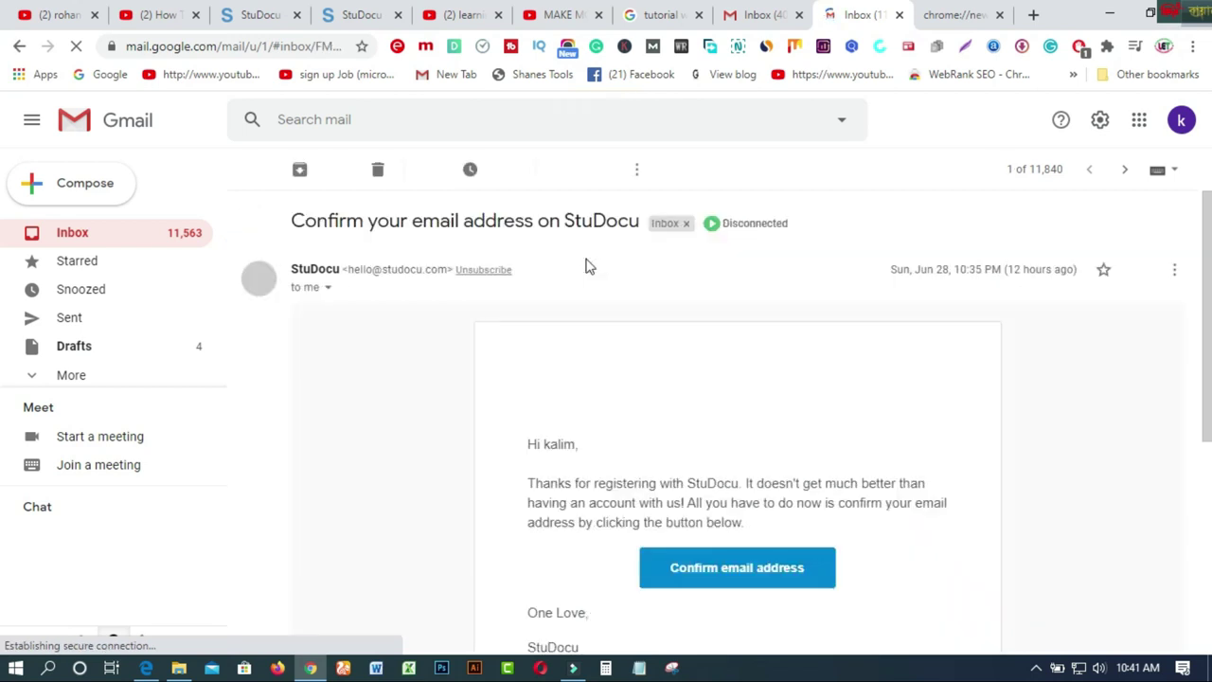
{"action": "left_click", "coordinate": [712, 568]}
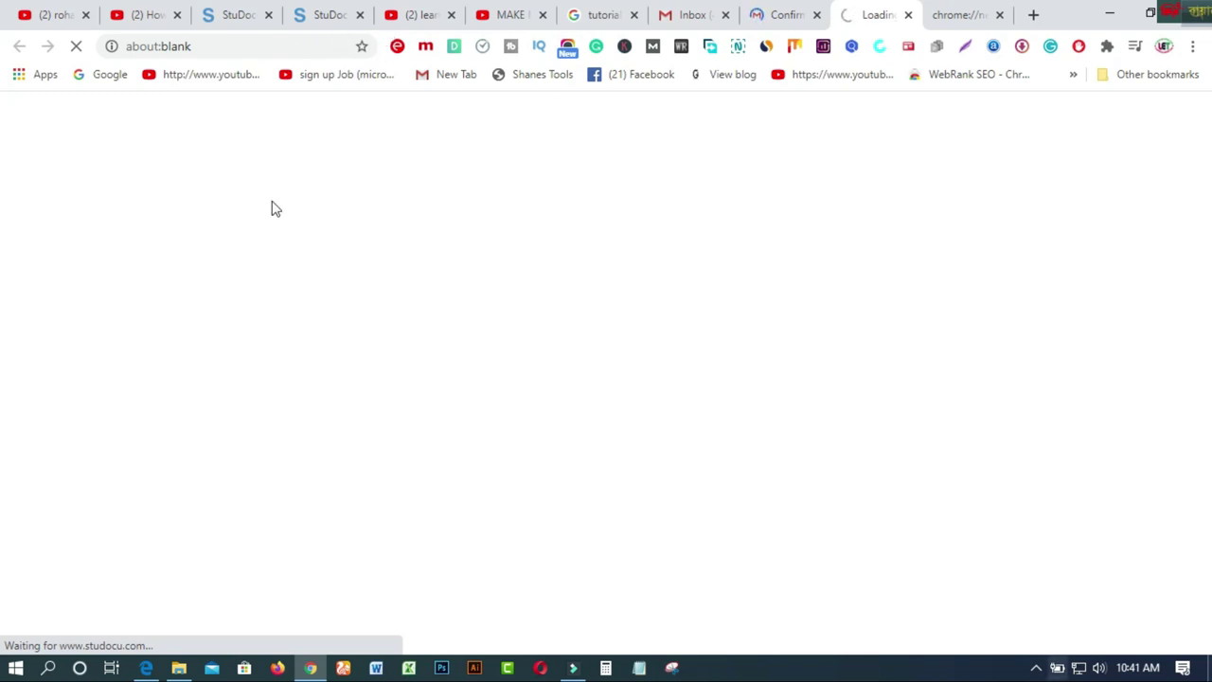
Return to the StuDocu upload details and set the document's category to Other and academic year to 2016/2017
{"action": "left_click", "coordinate": [329, 14]}
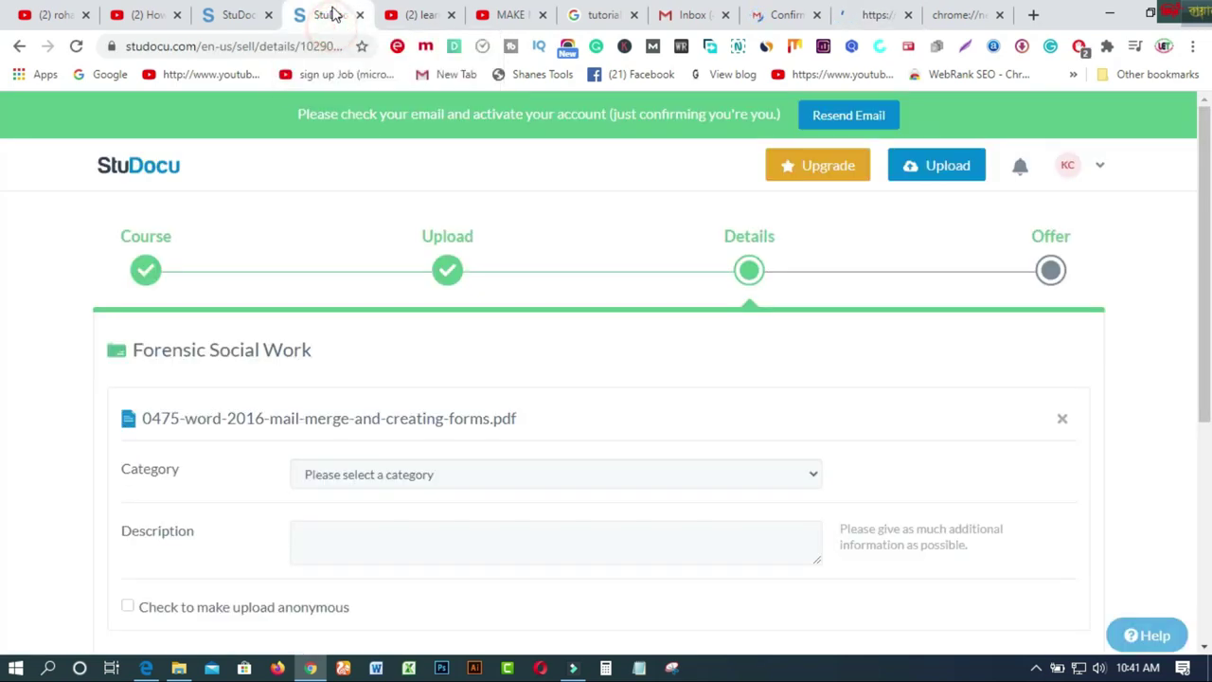
{"action": "scroll", "coordinate": [769, 457], "scroll_direction": "down", "scroll_amount": 1}
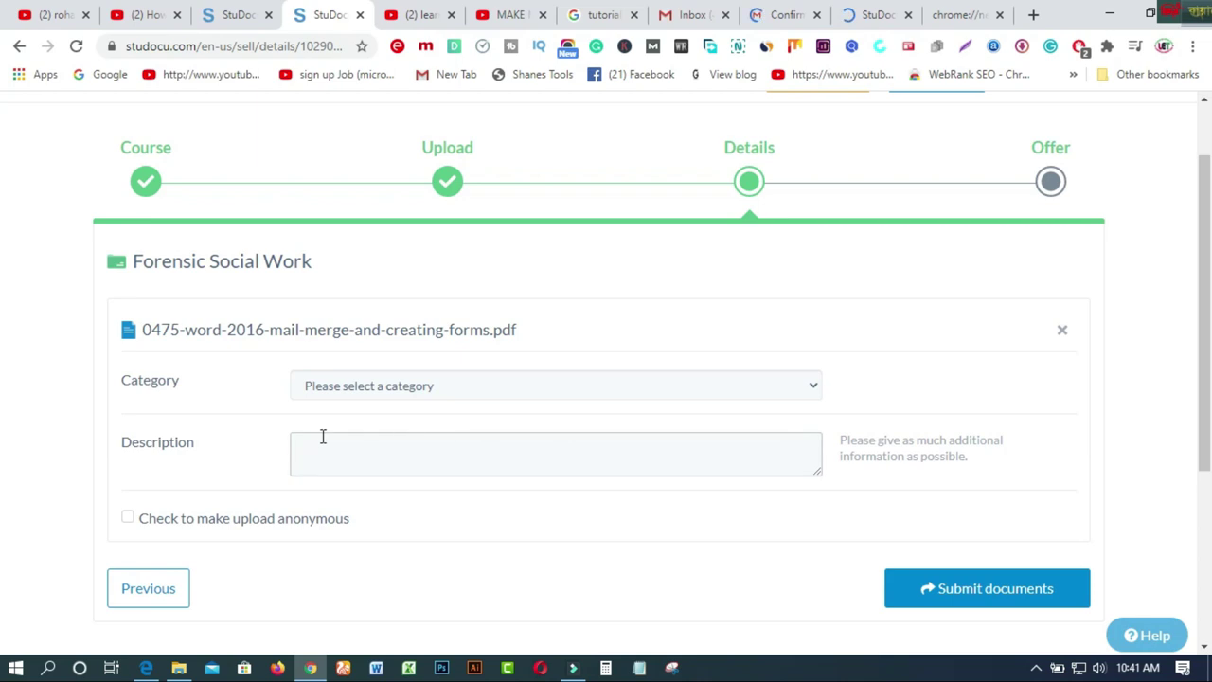
{"action": "left_click", "coordinate": [810, 388]}
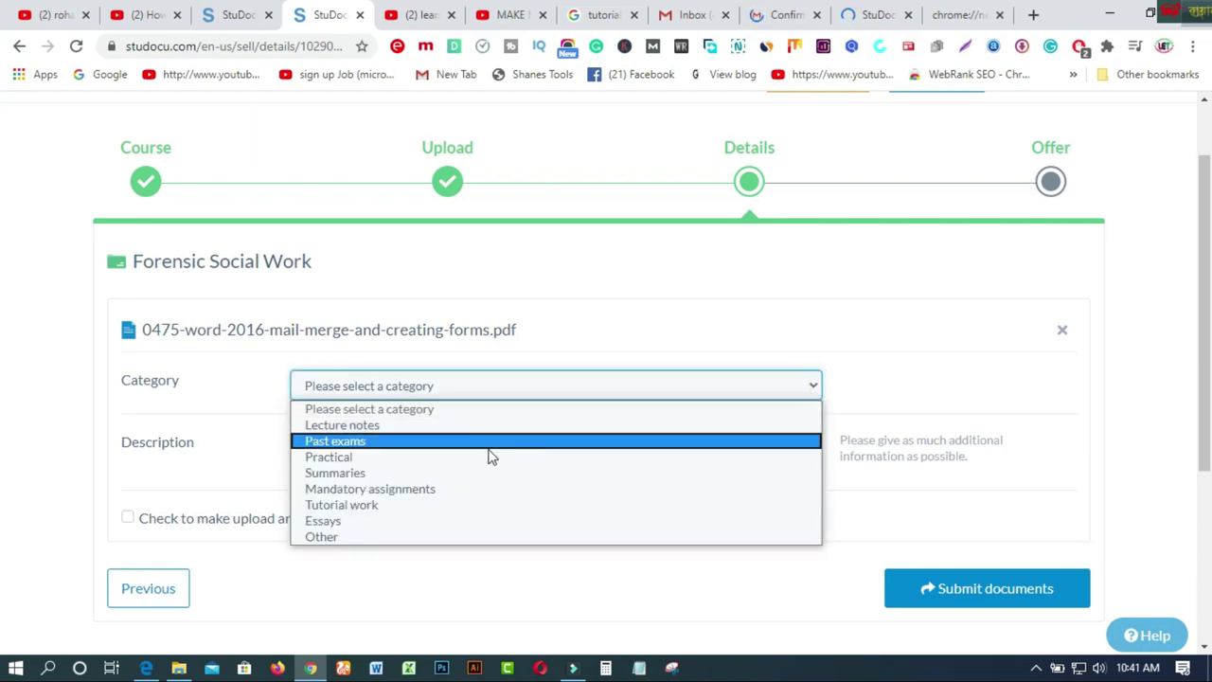
{"action": "left_click", "coordinate": [319, 537]}
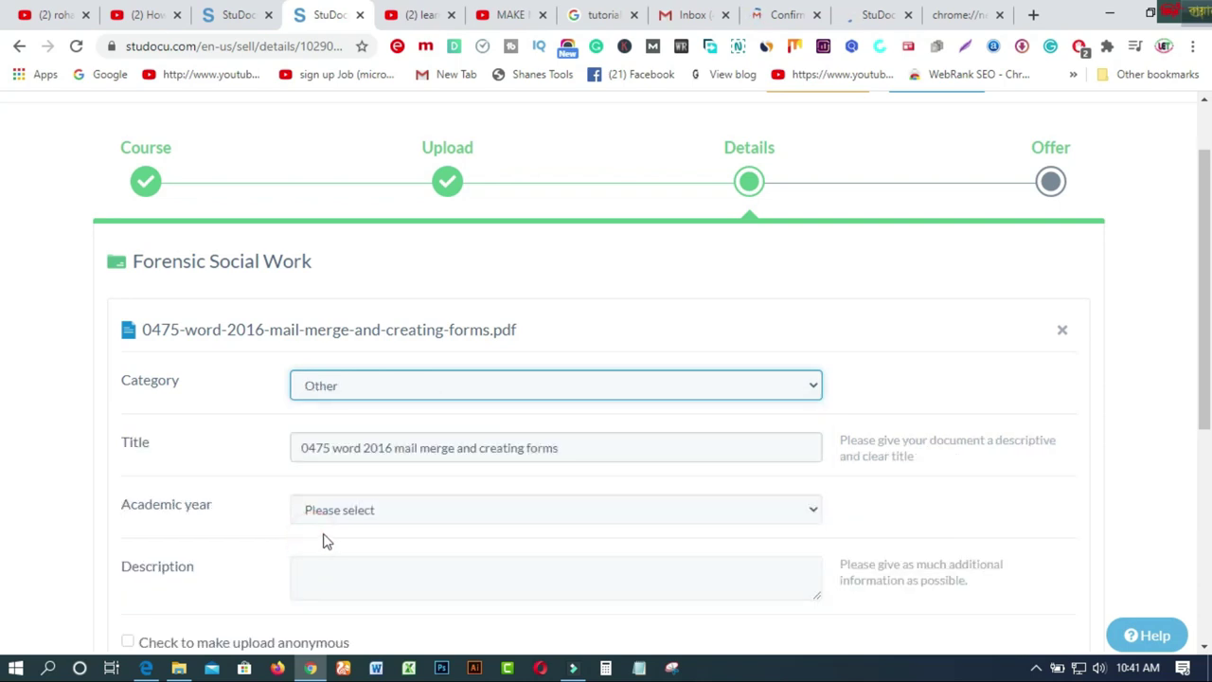
{"action": "scroll", "coordinate": [580, 455], "scroll_direction": "down", "scroll_amount": 2}
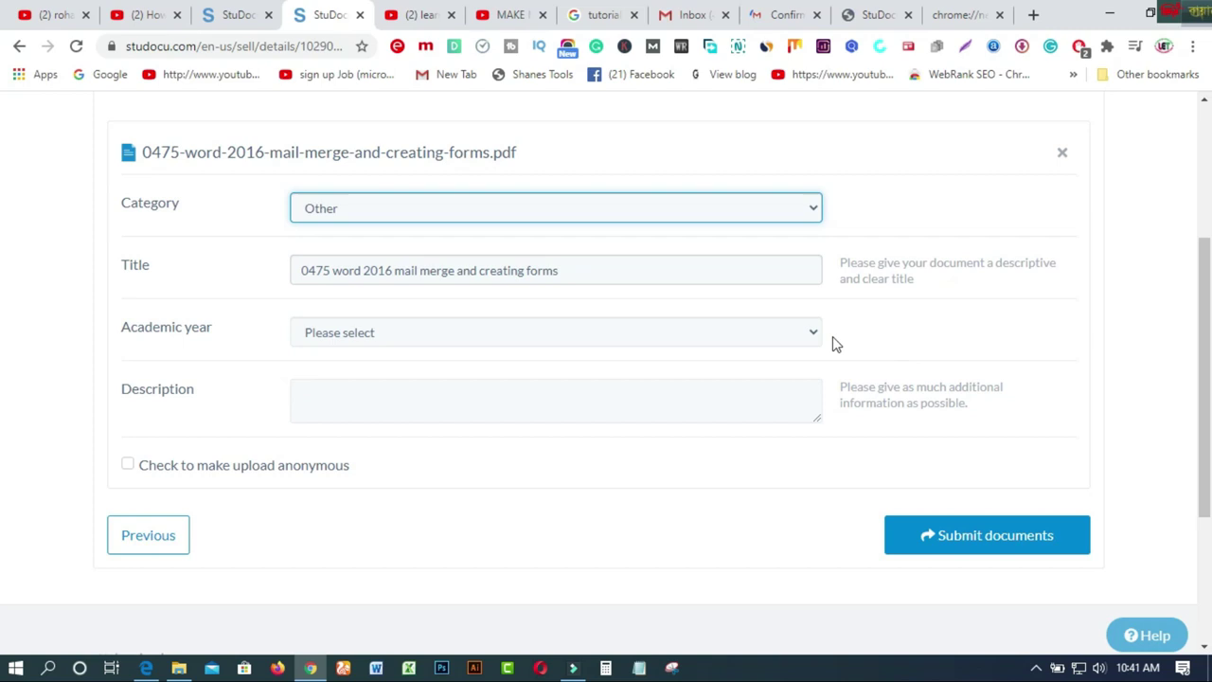
{"action": "left_click", "coordinate": [810, 336]}
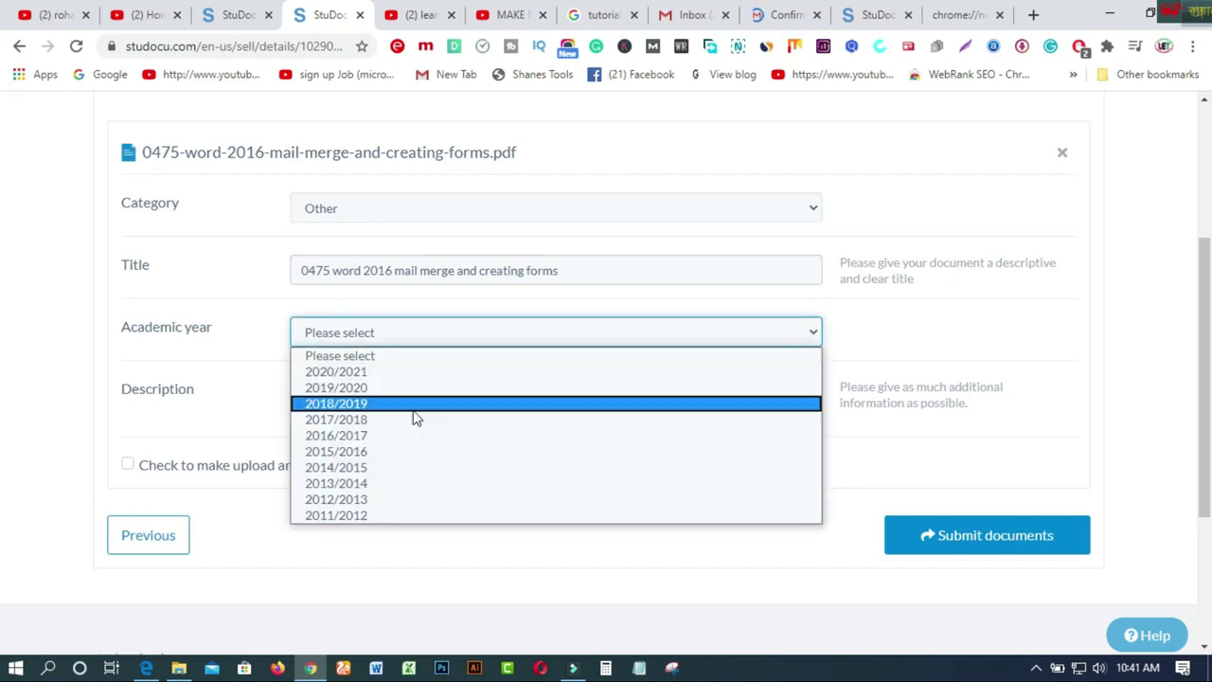
{"action": "left_click", "coordinate": [367, 435]}
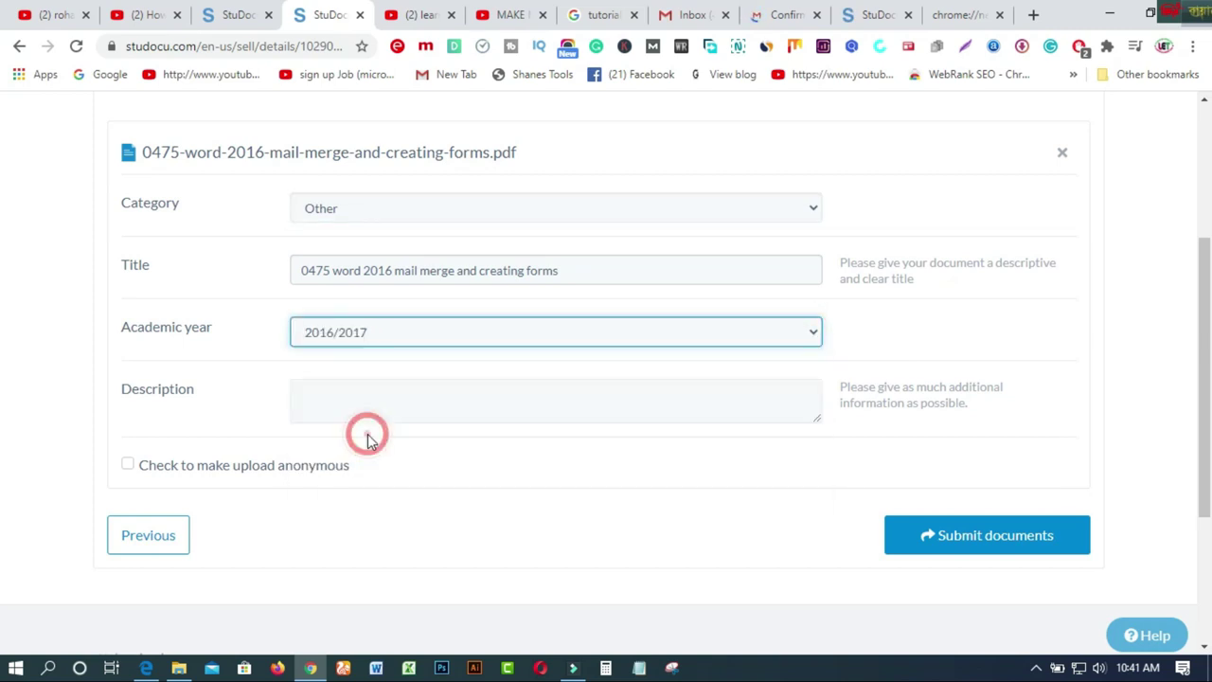
Submit the document as an anonymous upload with the description "This is my thesis file."
{"action": "left_click", "coordinate": [411, 398]}
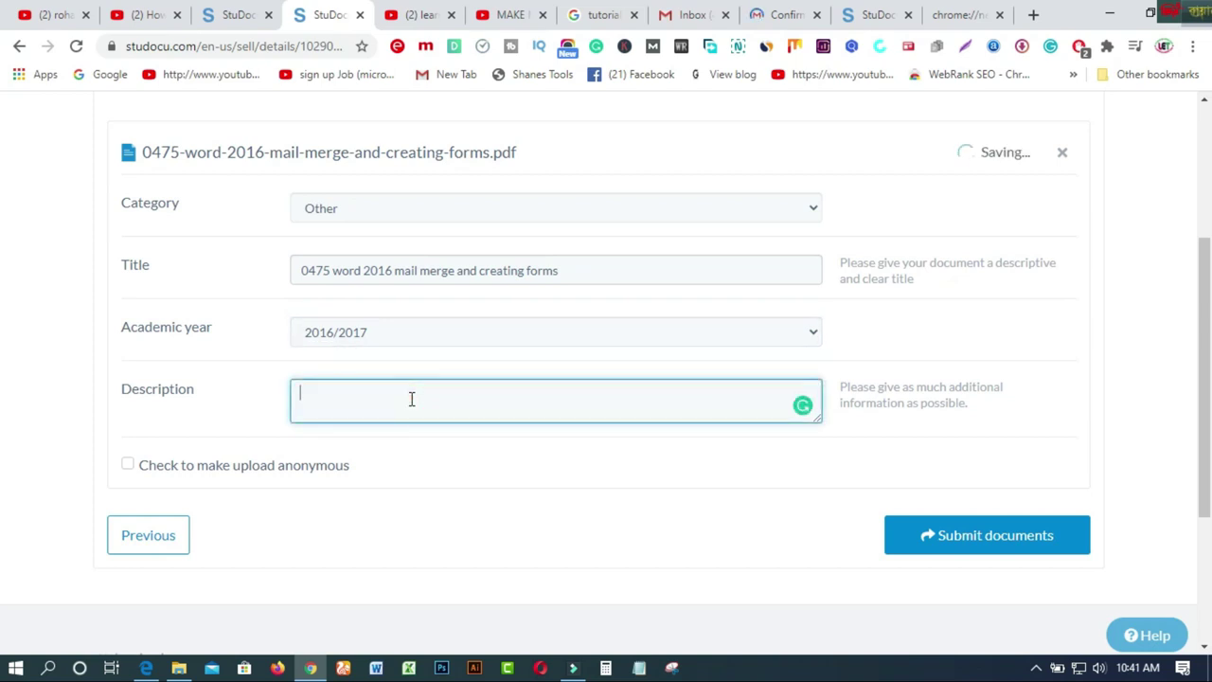
{"action": "type", "text": "This is my thesis file."}
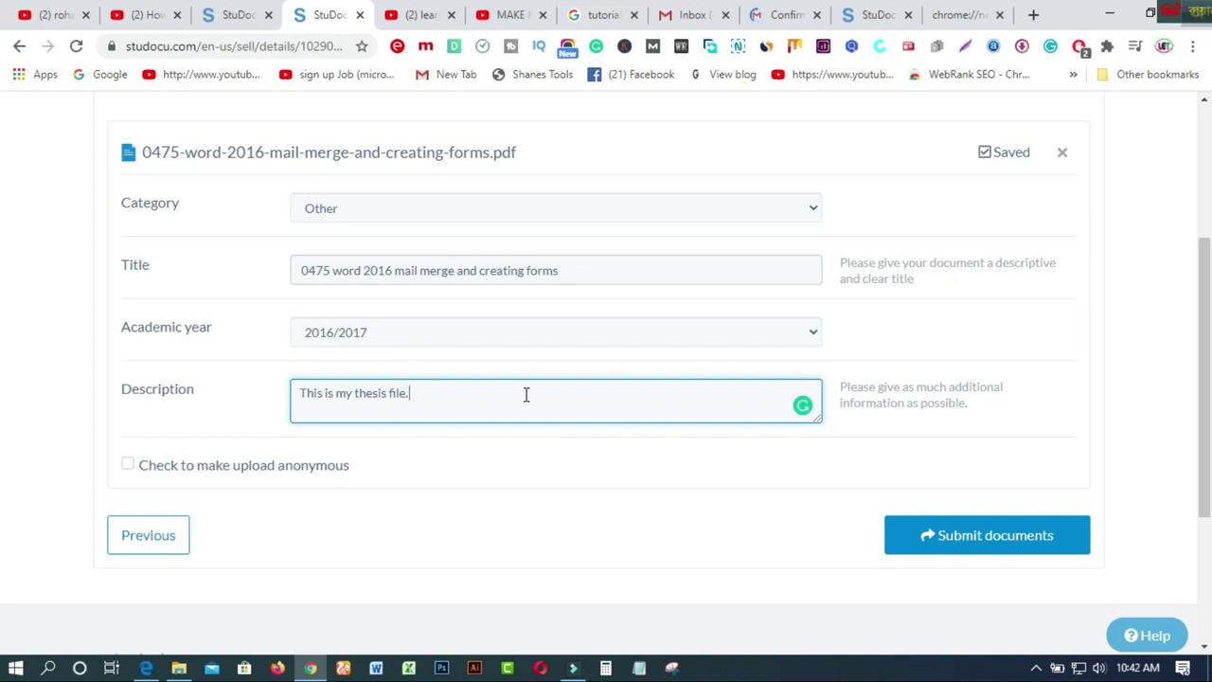
{"action": "left_click", "coordinate": [129, 465]}
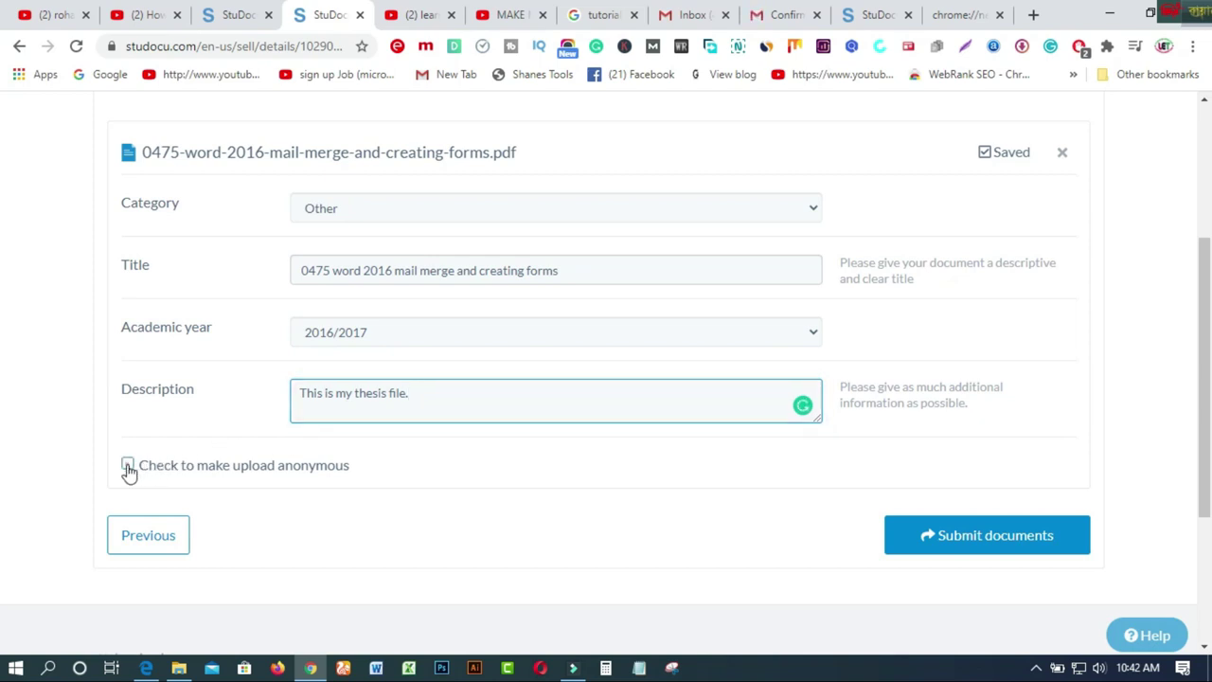
{"action": "left_click", "coordinate": [995, 546]}
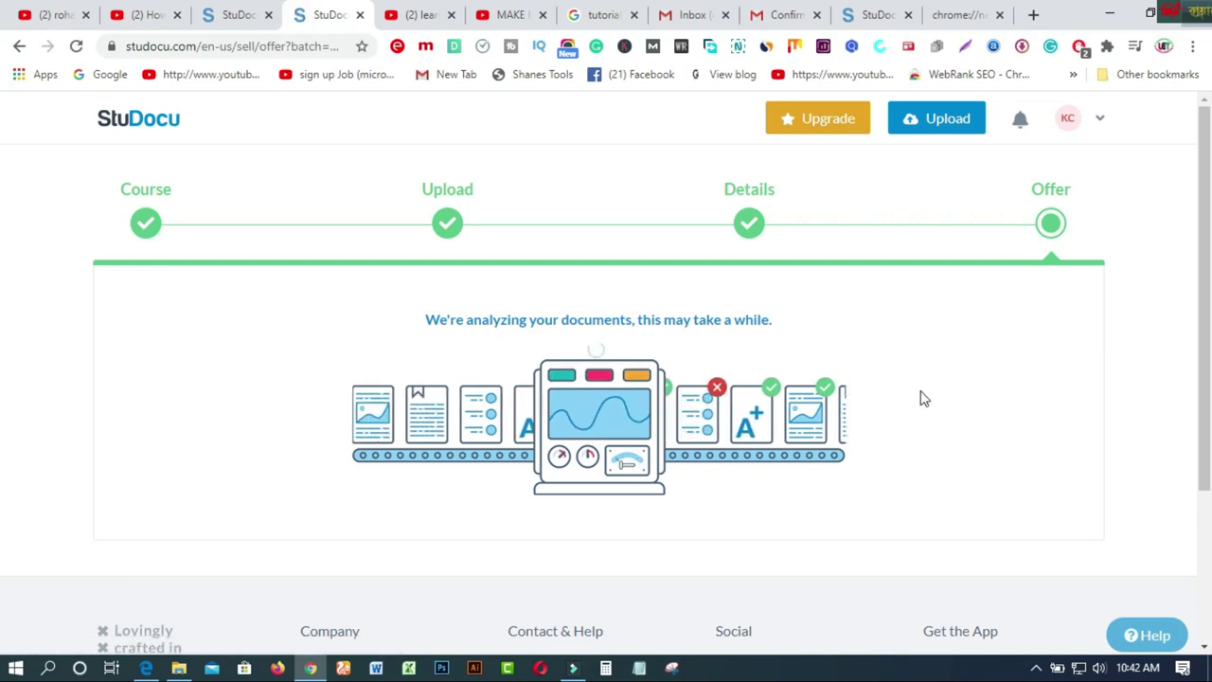
Accept the offer for the uploaded document and request payment to the prefilled PayPal email address
{"action": "scroll", "coordinate": [925, 399], "scroll_direction": "down", "scroll_amount": 2}
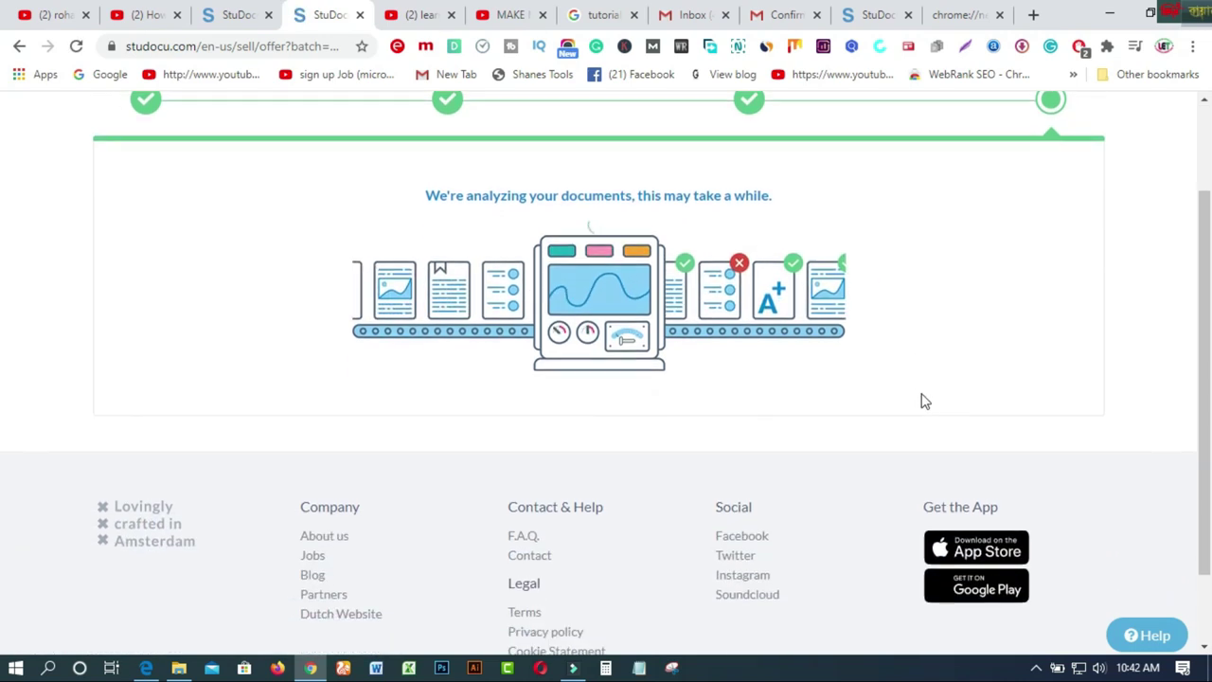
{"action": "scroll", "coordinate": [925, 401], "scroll_direction": "up", "scroll_amount": 2}
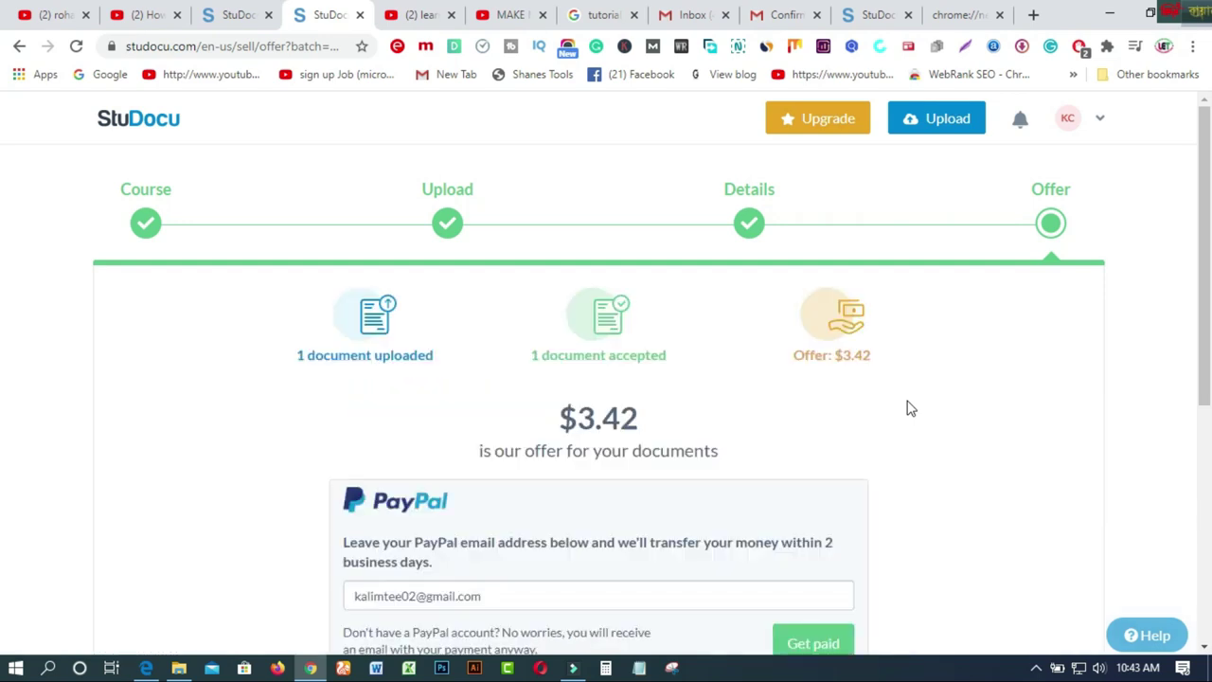
{"action": "scroll", "coordinate": [909, 408], "scroll_direction": "down", "scroll_amount": 2}
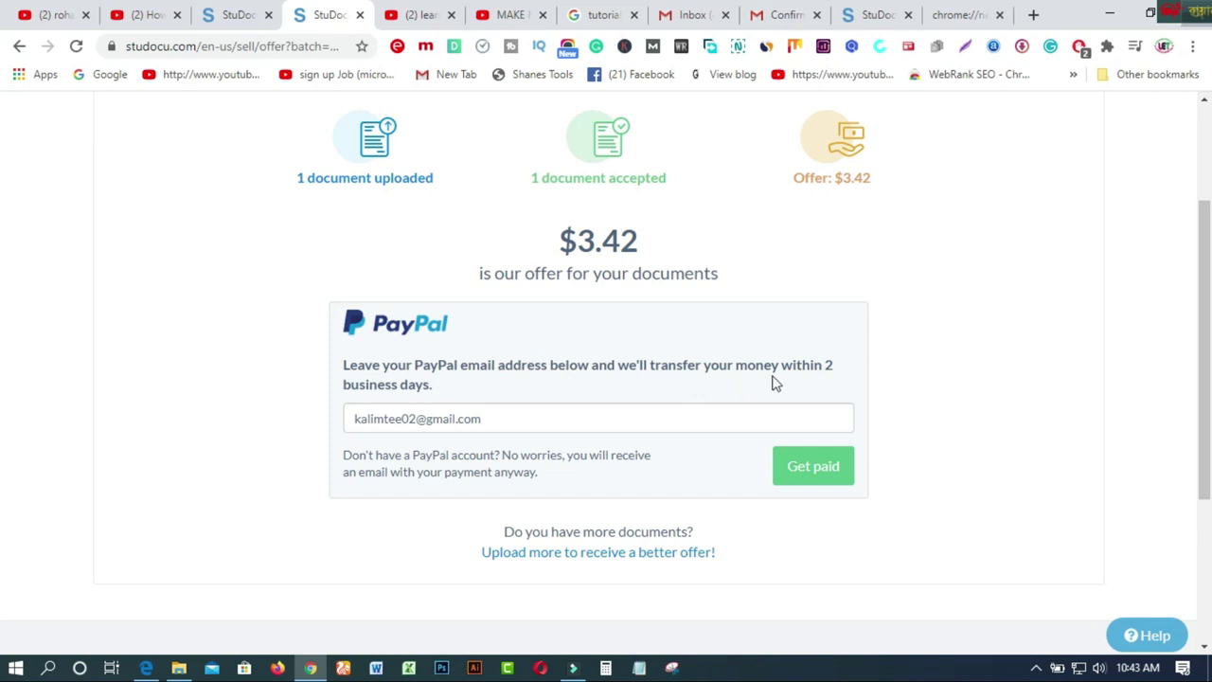
{"action": "left_click", "coordinate": [804, 477]}
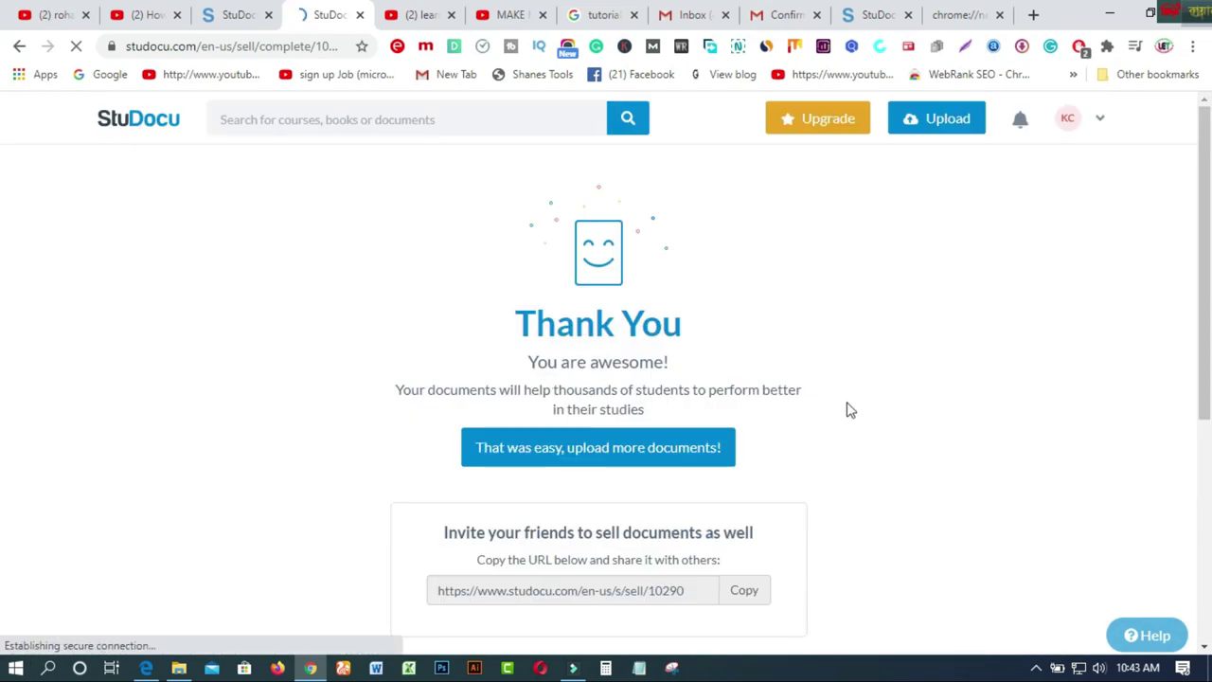
{"action": "scroll", "coordinate": [847, 412], "scroll_direction": "down", "scroll_amount": 2}
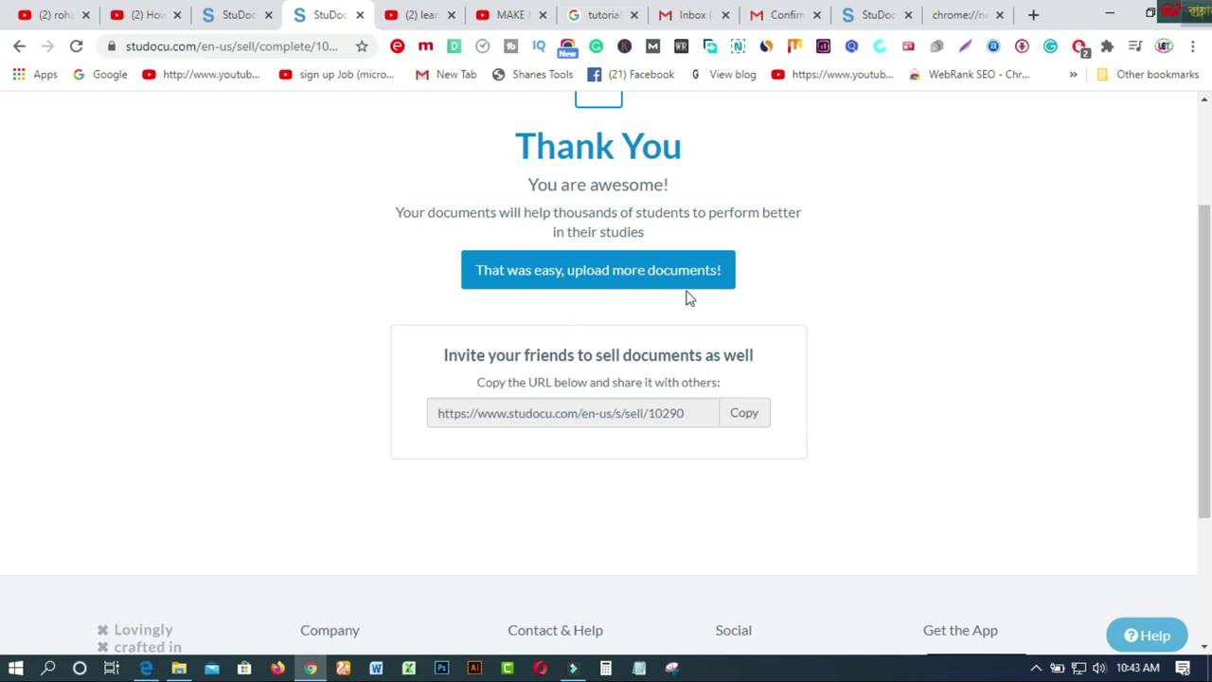
{"action": "scroll", "coordinate": [762, 326], "scroll_direction": "up", "scroll_amount": 2}
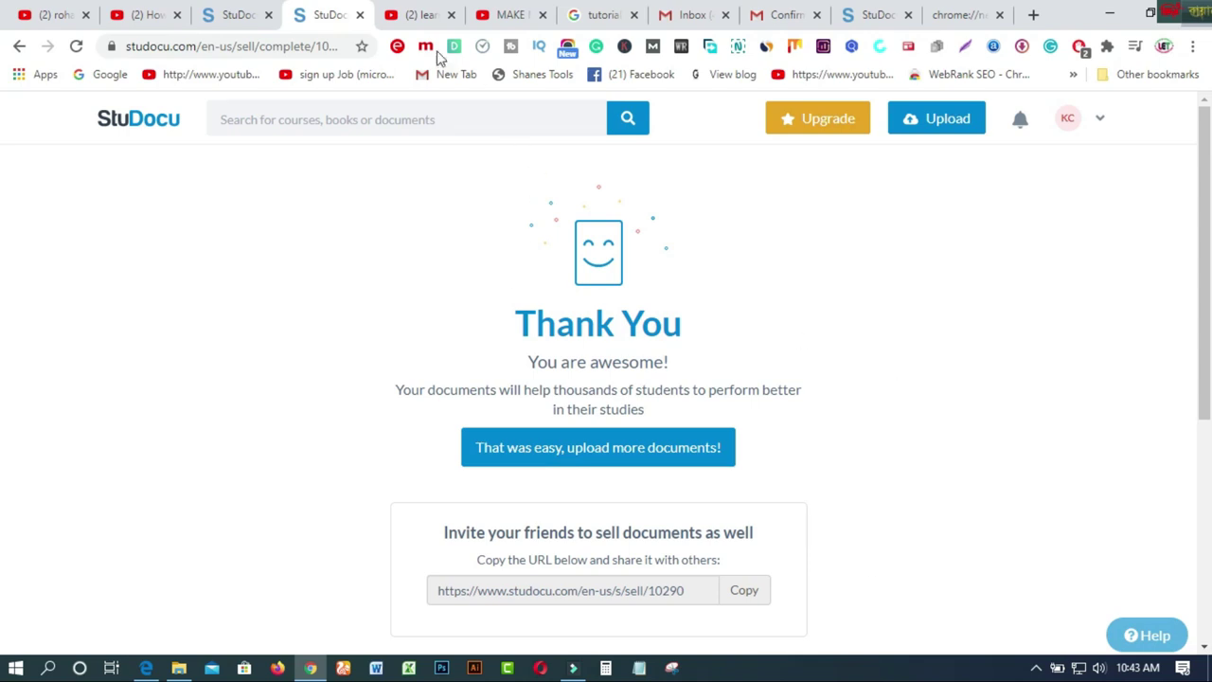
Switch to YouTube and view the channel pages of learning & earning tube and MAKE MONEY ONLINE
{"action": "left_click", "coordinate": [419, 15]}
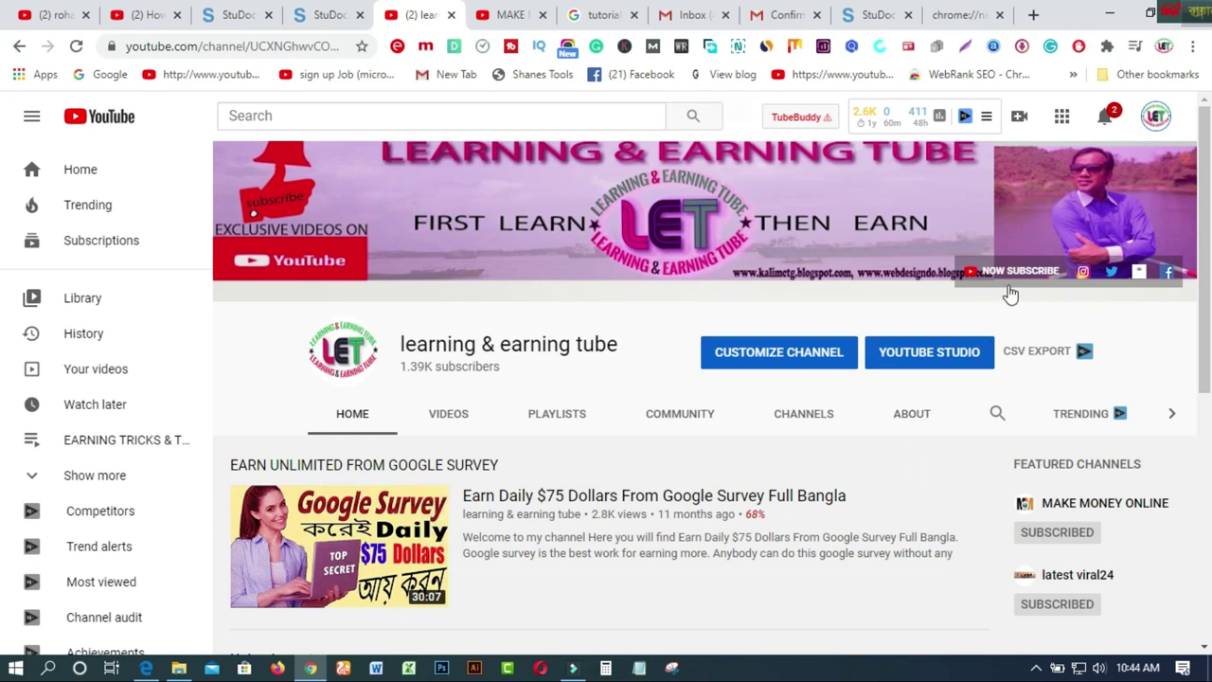
{"action": "left_click", "coordinate": [512, 11]}
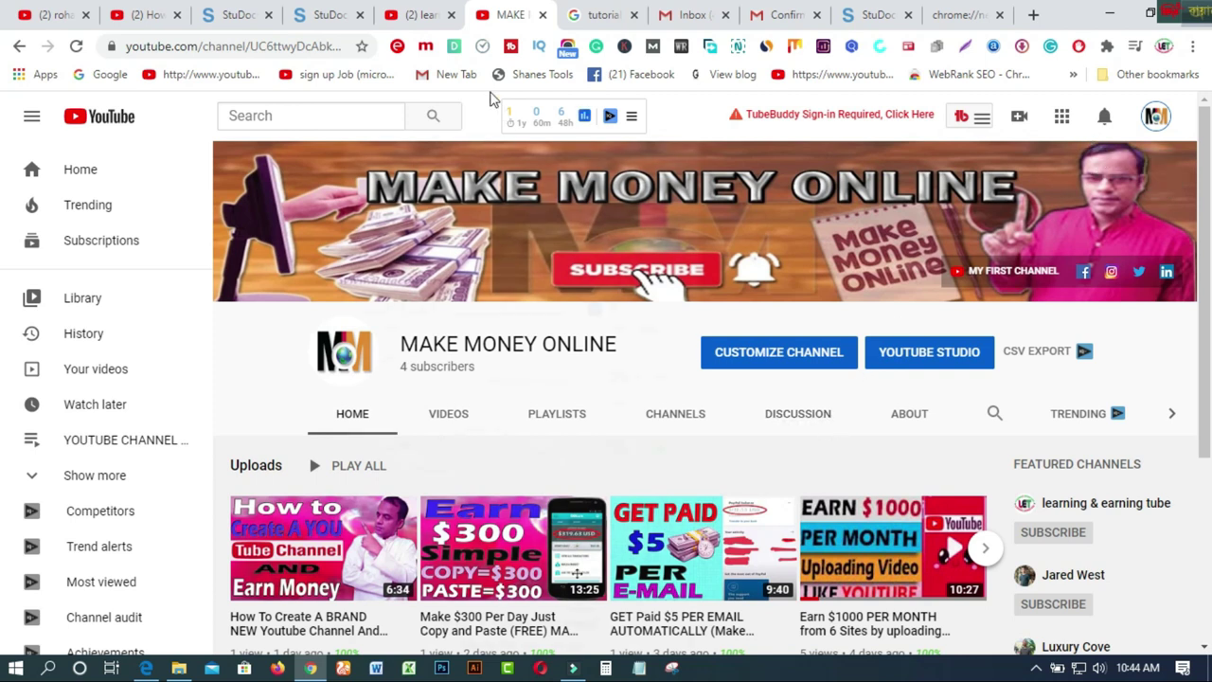
{"action": "left_click", "coordinate": [421, 14]}
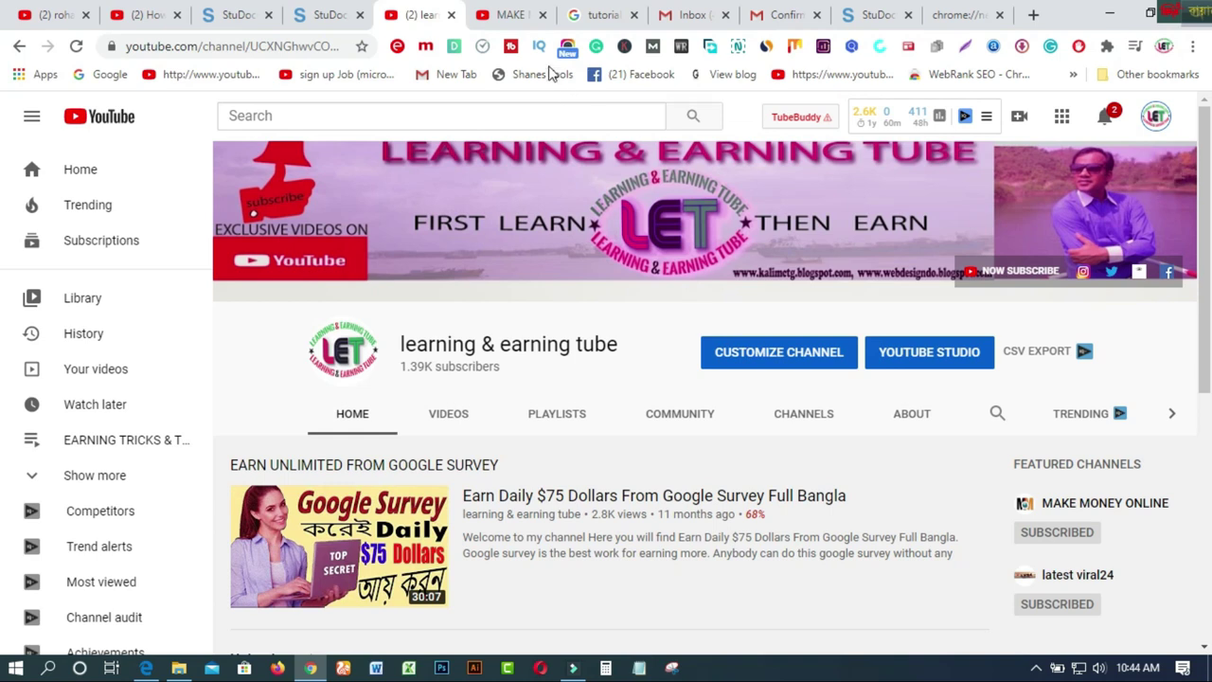
{"action": "left_click", "coordinate": [509, 17]}
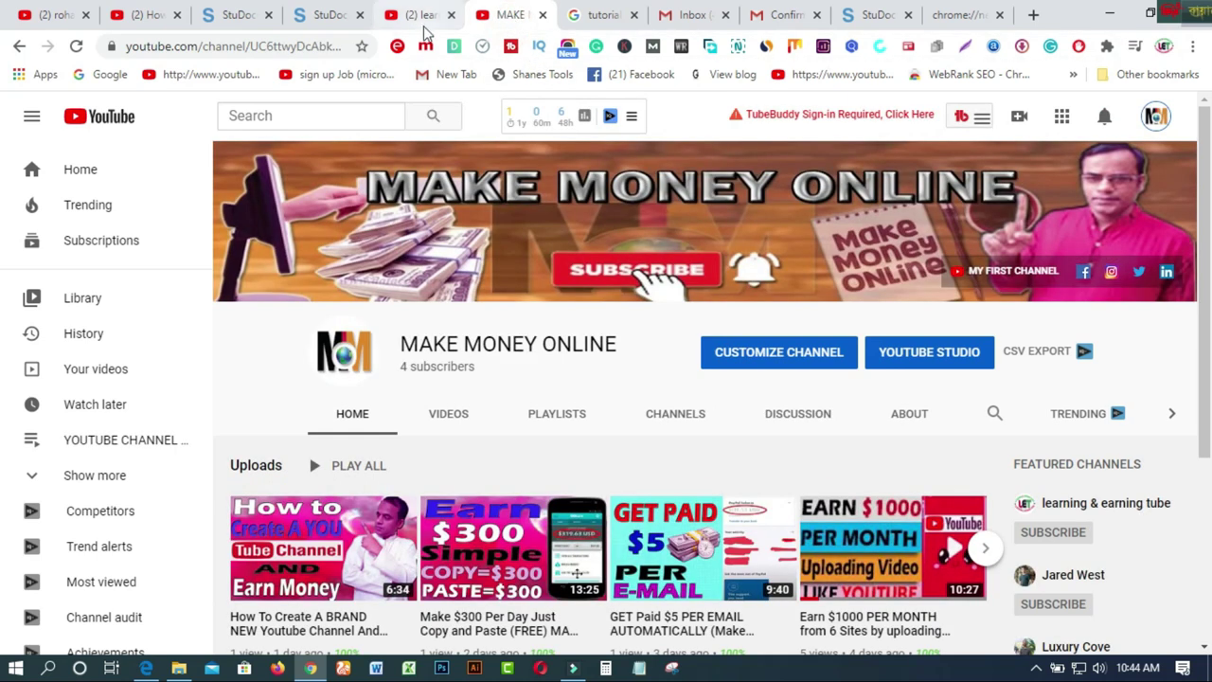